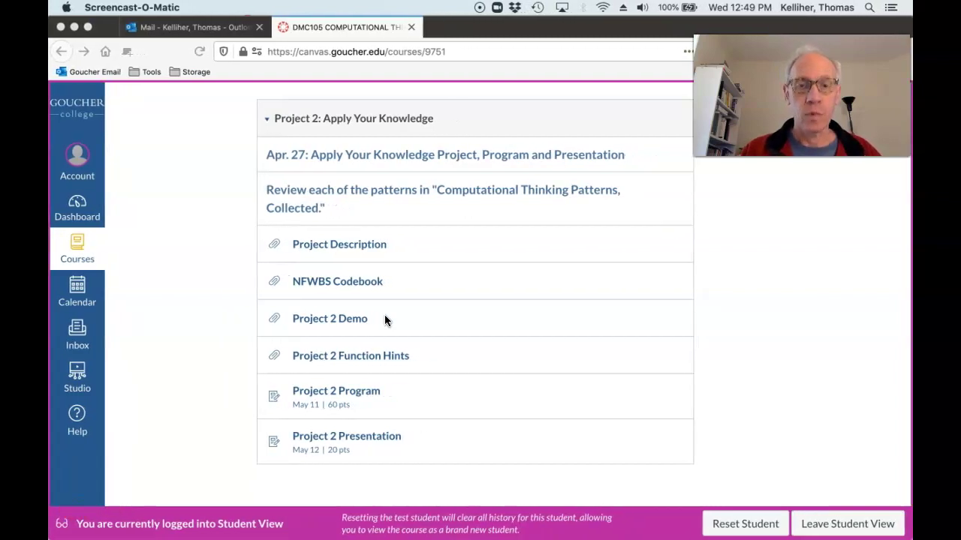
# Switch to the remote Linux desktop, dismiss the Zoom meeting notice, and run dmc105prj2 in a new terminal.
pyautogui.hotkey('ctrl', 'Up')
pyautogui.click(416, 150)
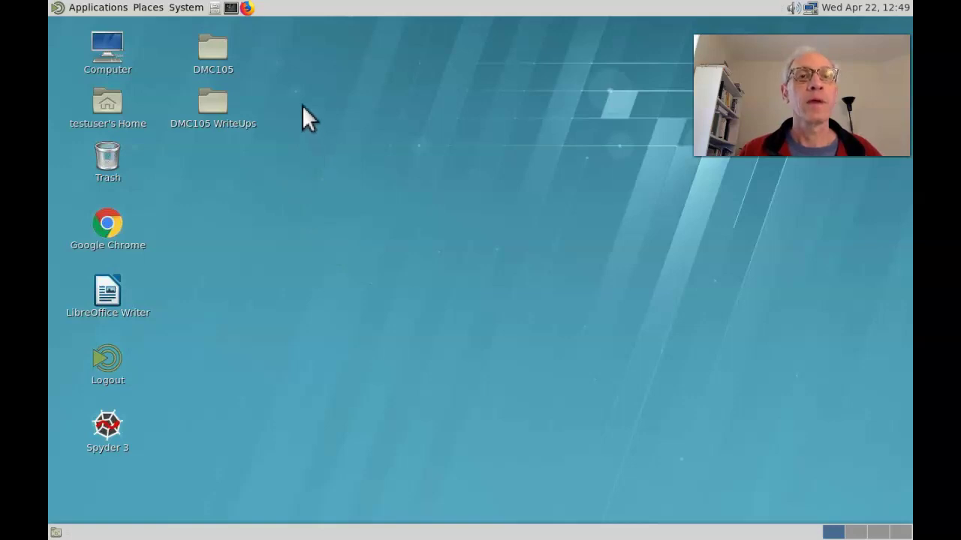
pyautogui.click(230, 9)
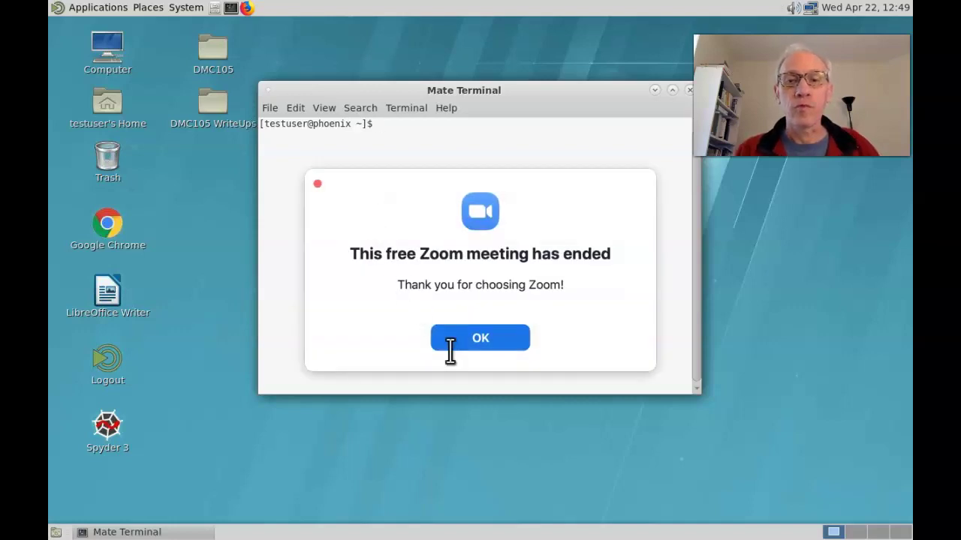
pyautogui.click(470, 339)
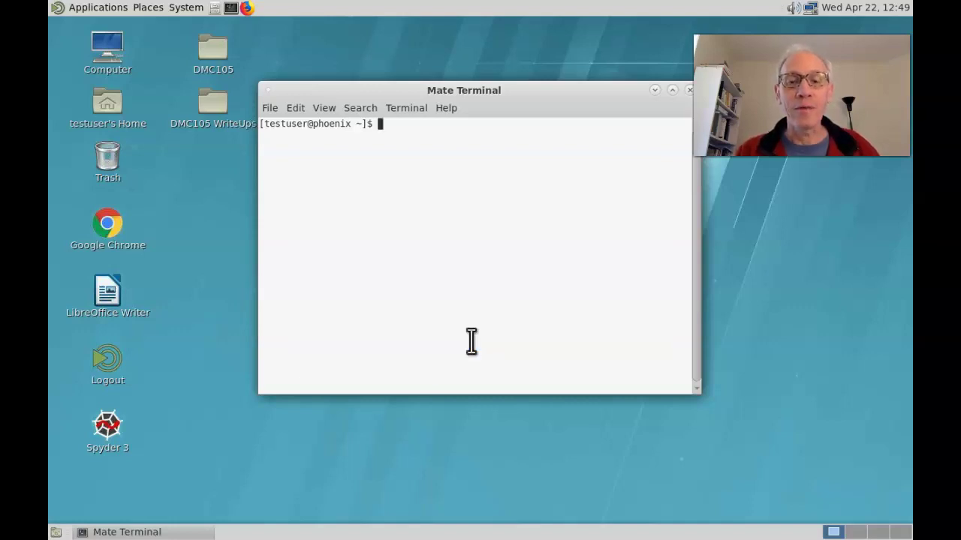
pyautogui.write('dm')
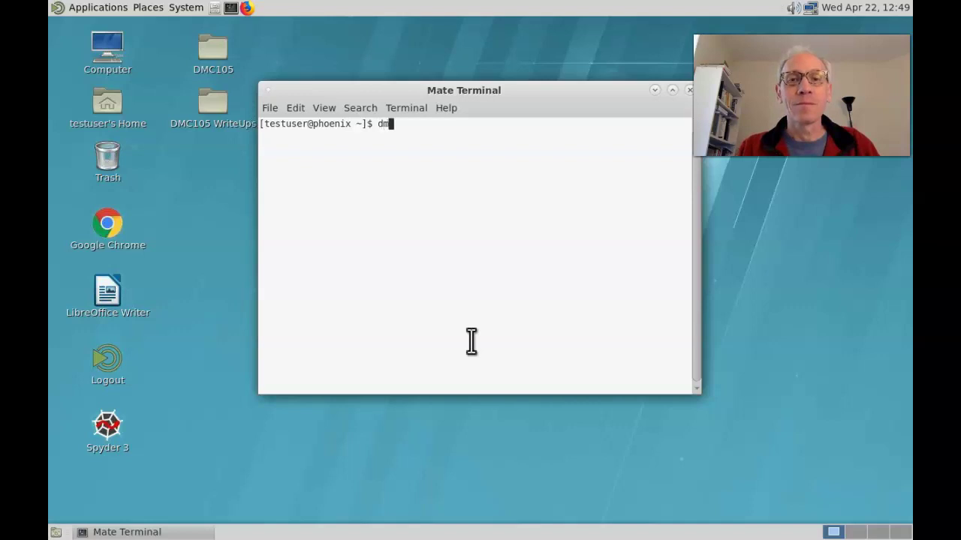
pyautogui.write('c105')
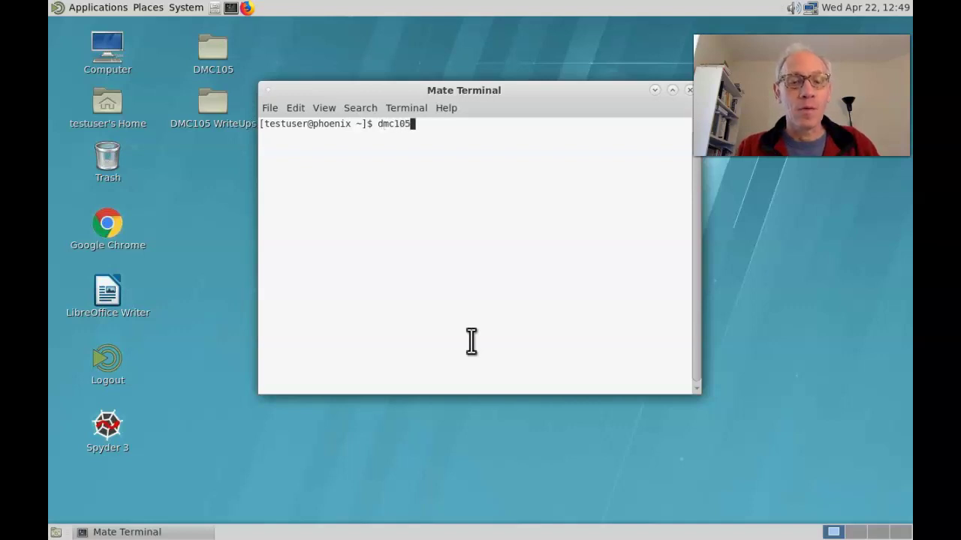
pyautogui.write('prj2')
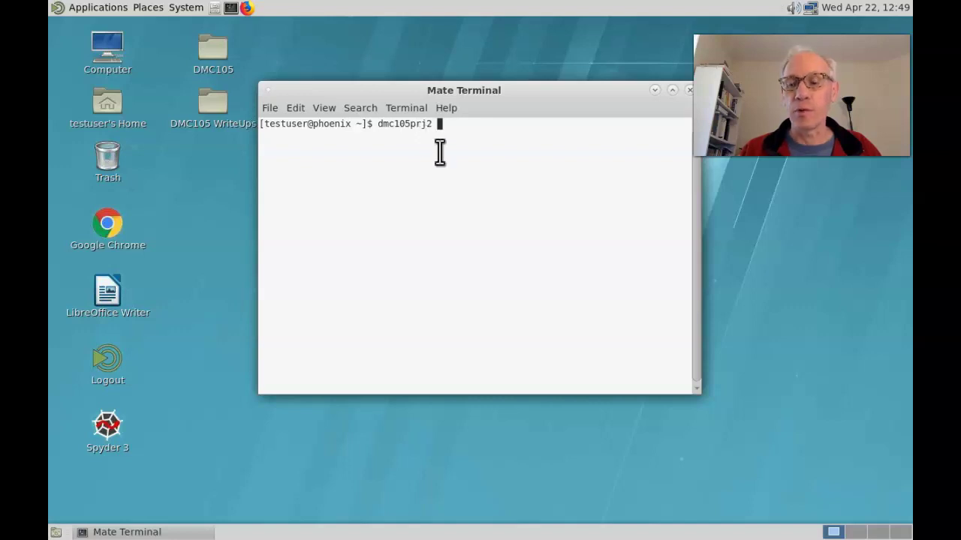
pyautogui.press('Return')
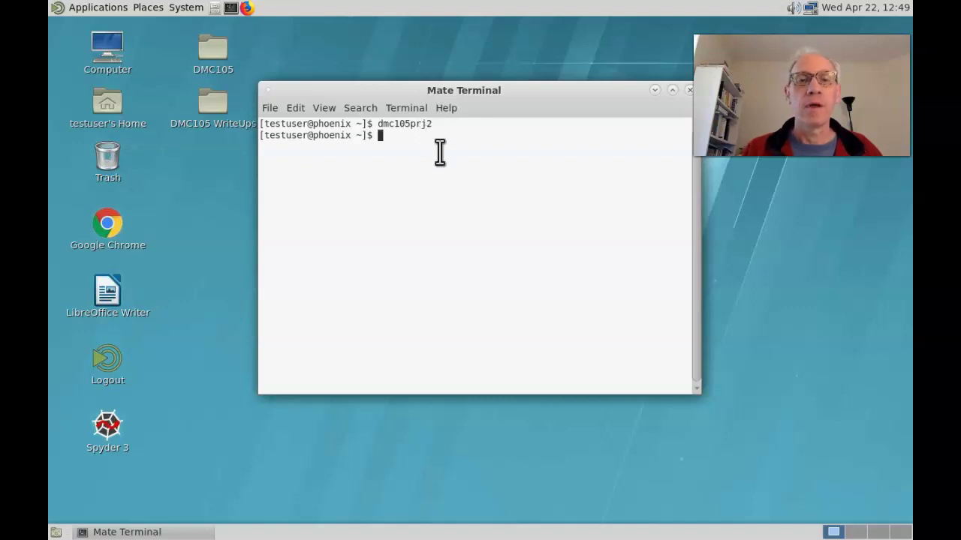
# Switch to the Canvas course page in Firefox to view the Project 2 module.
pyautogui.hotkey('ctrl', 'Right')
pyautogui.hotkey('ctrl', 'Up')
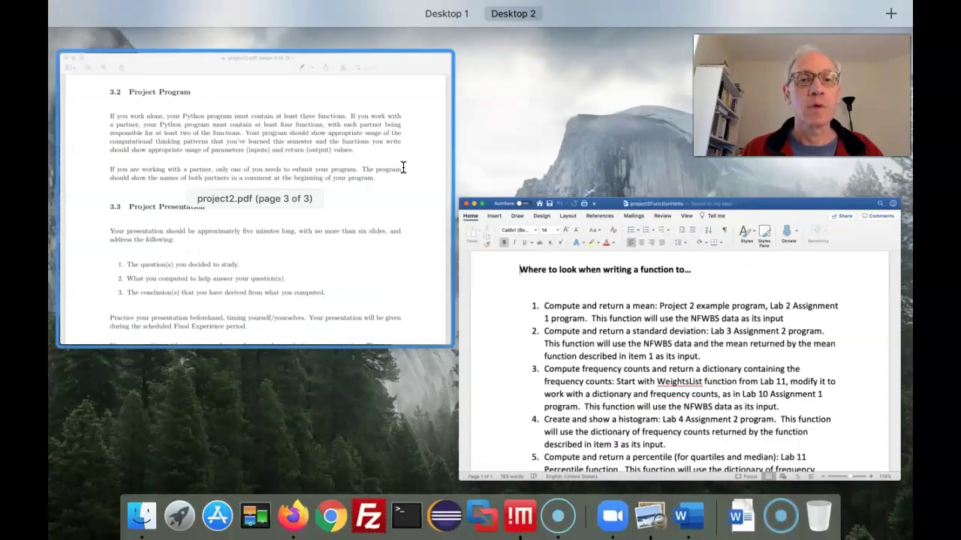
pyautogui.hotkey('ctrl', 'Left')
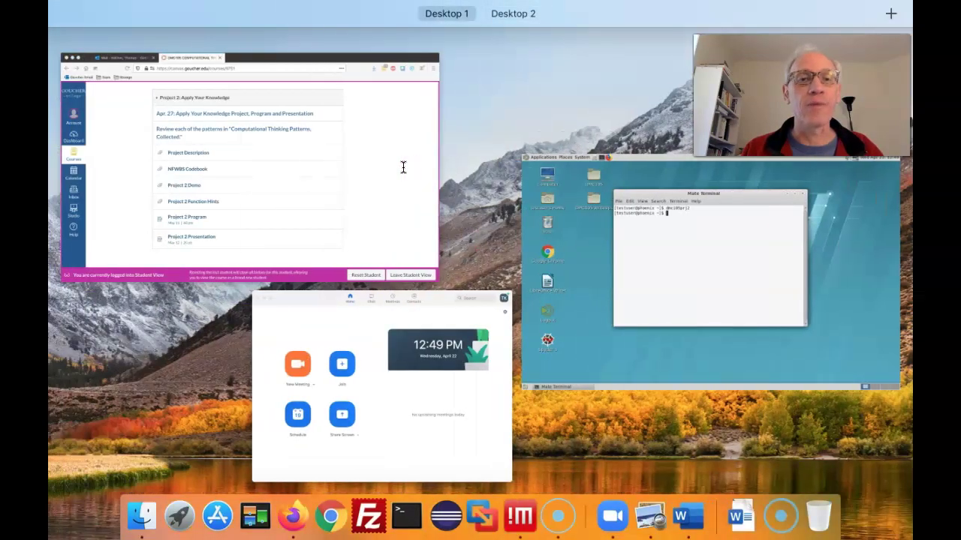
pyautogui.click(394, 188)
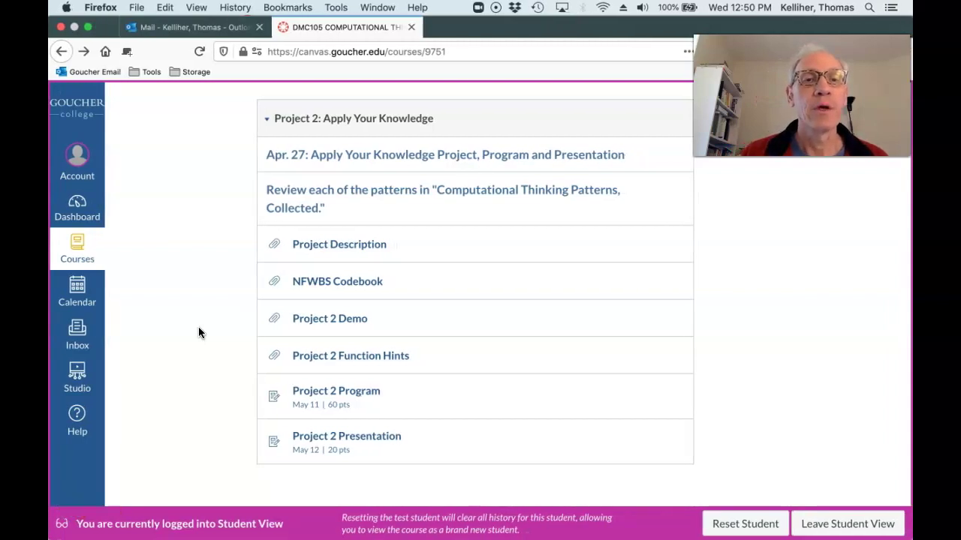
# Return to the remote Linux desktop and close the terminal session with exit.
pyautogui.hotkey('ctrl', 'Up')
pyautogui.click(245, 358)
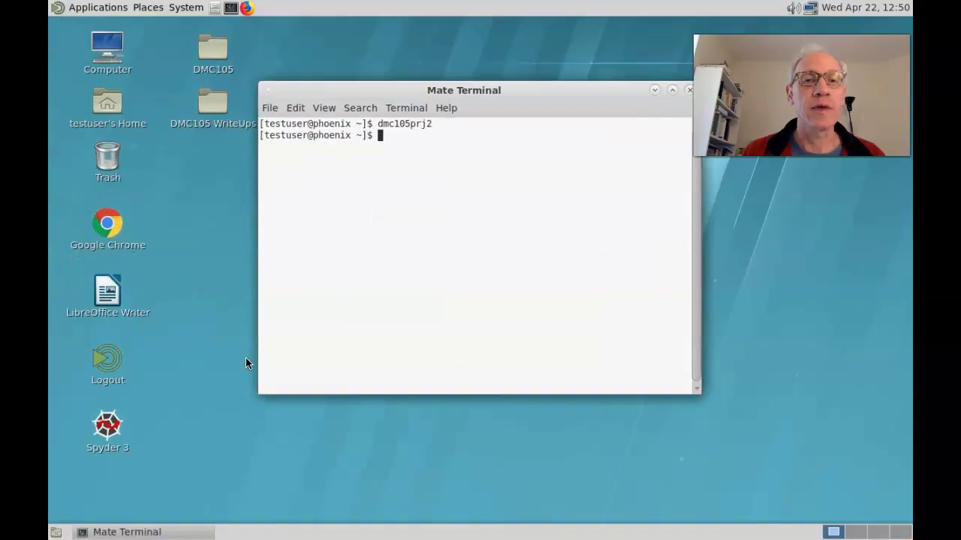
pyautogui.write('exit')
pyautogui.press('Return')
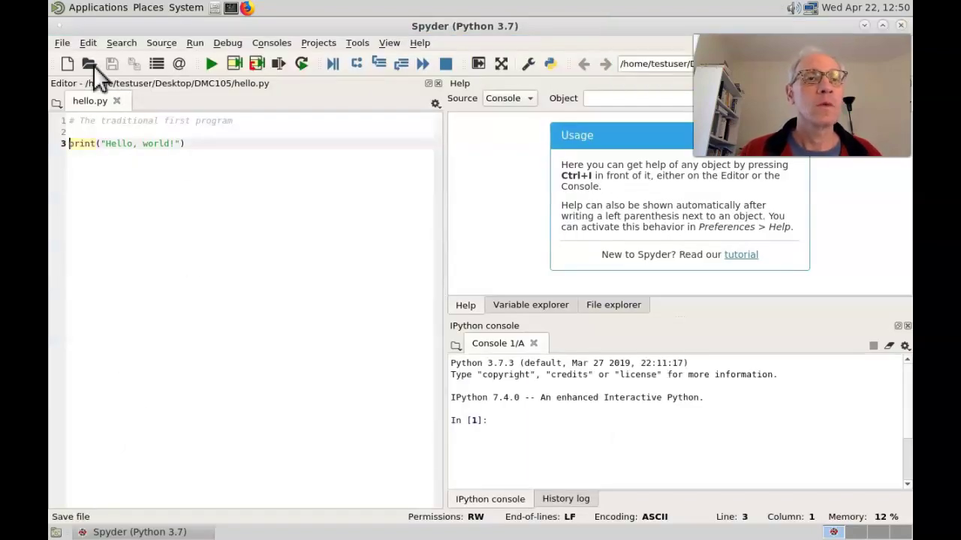
# Open project2Demo.py from the DMC105 folder in Spyder.
pyautogui.click(87, 60)
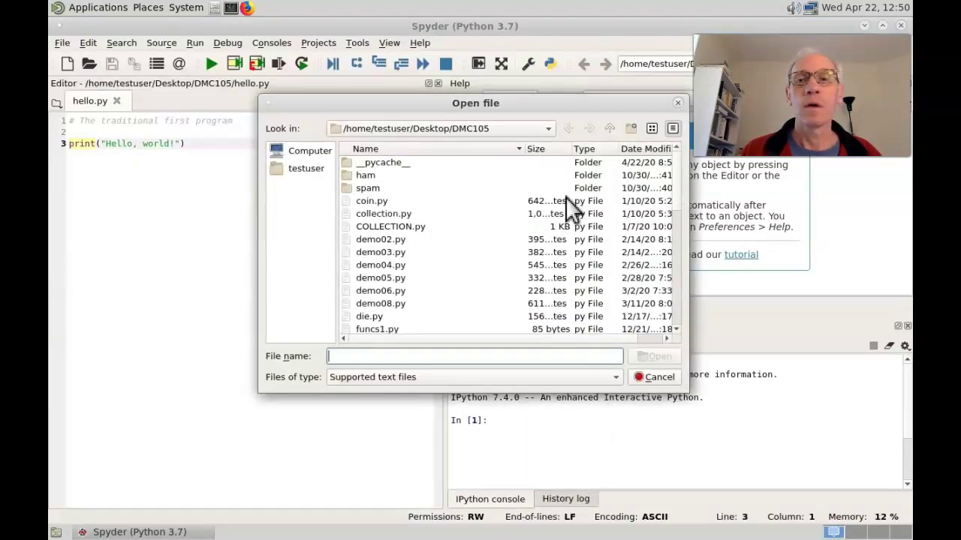
pyautogui.moveTo(675, 169); pyautogui.dragTo(681, 267)
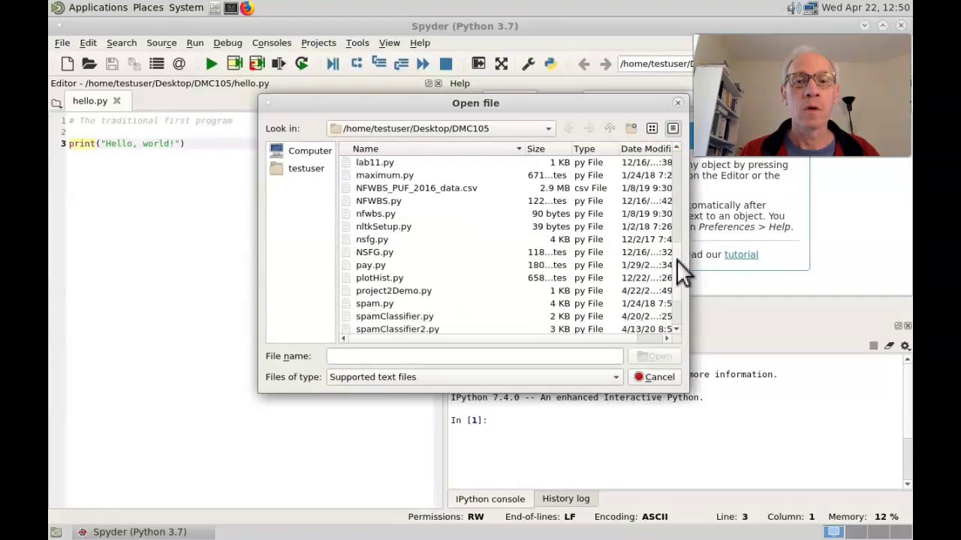
pyautogui.doubleClick(402, 289)
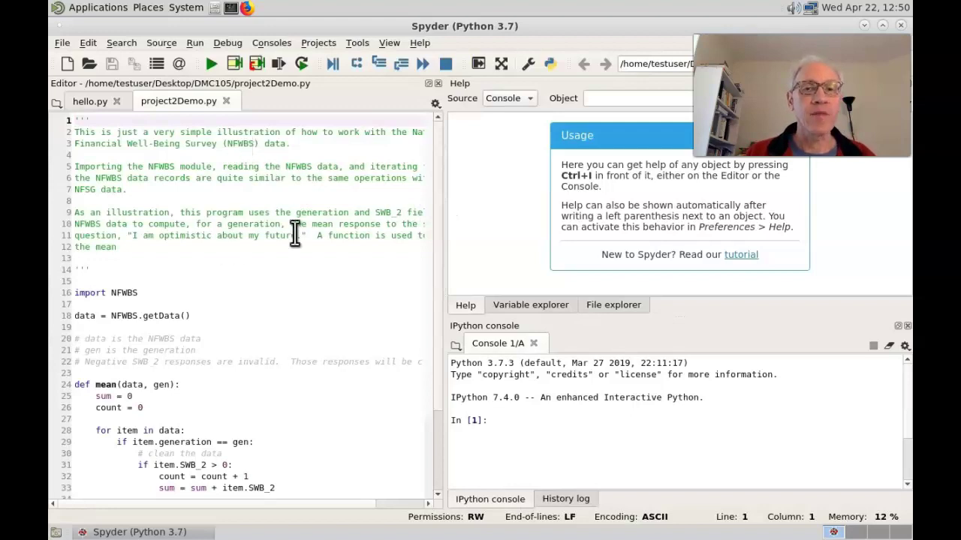
# Review the code of project2Demo.py, including the mean function and print statements, and run the program.
pyautogui.scroll(-1, 441, 197)
pyautogui.scroll(-5, 432, 210)
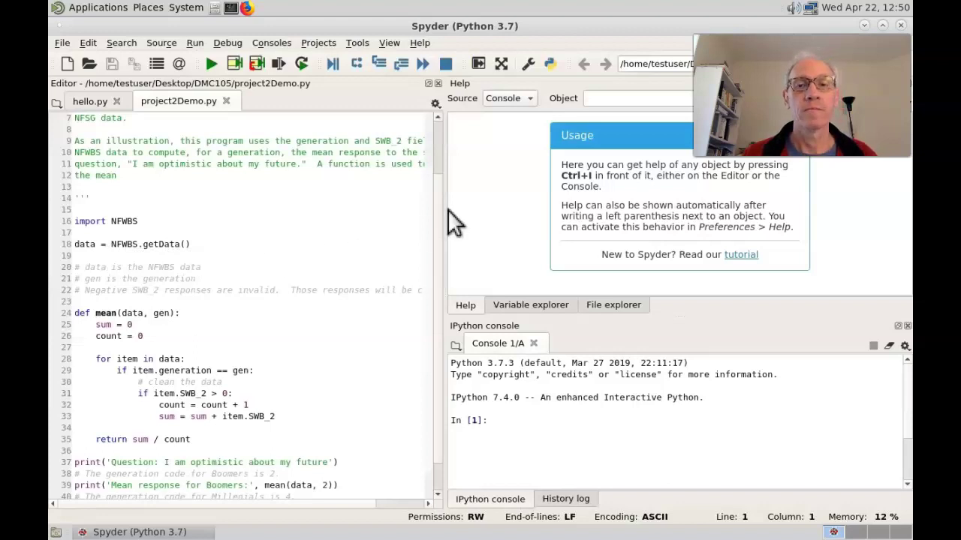
pyautogui.scroll(-1, 438, 225)
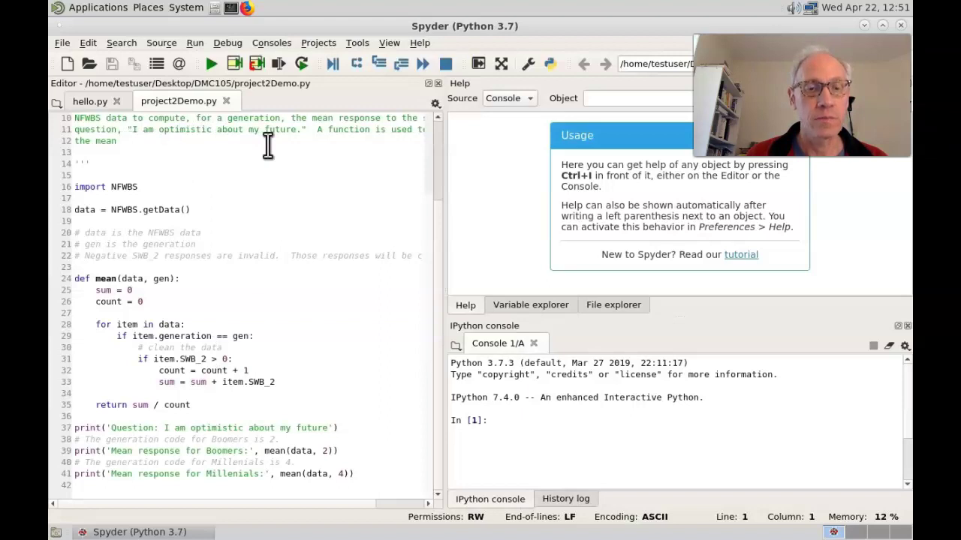
pyautogui.click(210, 63)
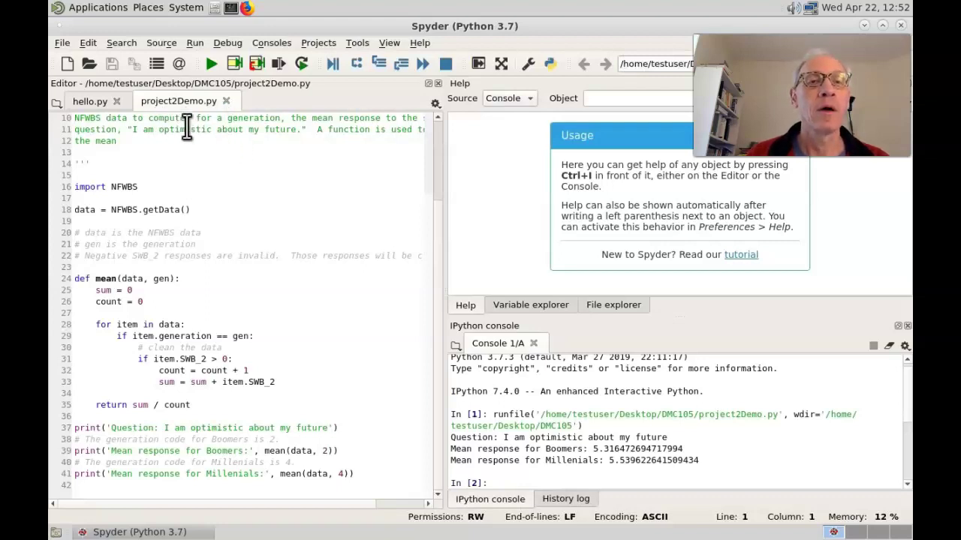
pyautogui.click(62, 43)
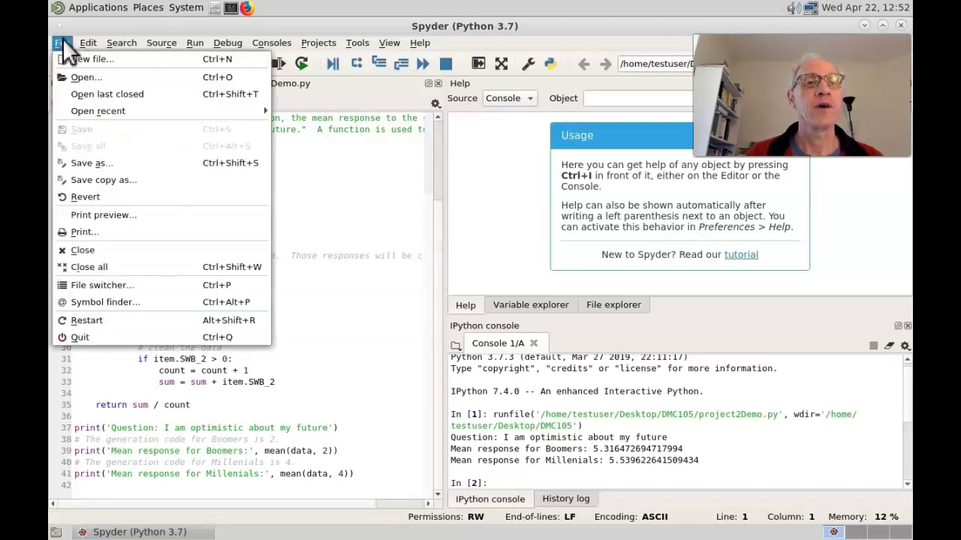
pyautogui.click(98, 164)
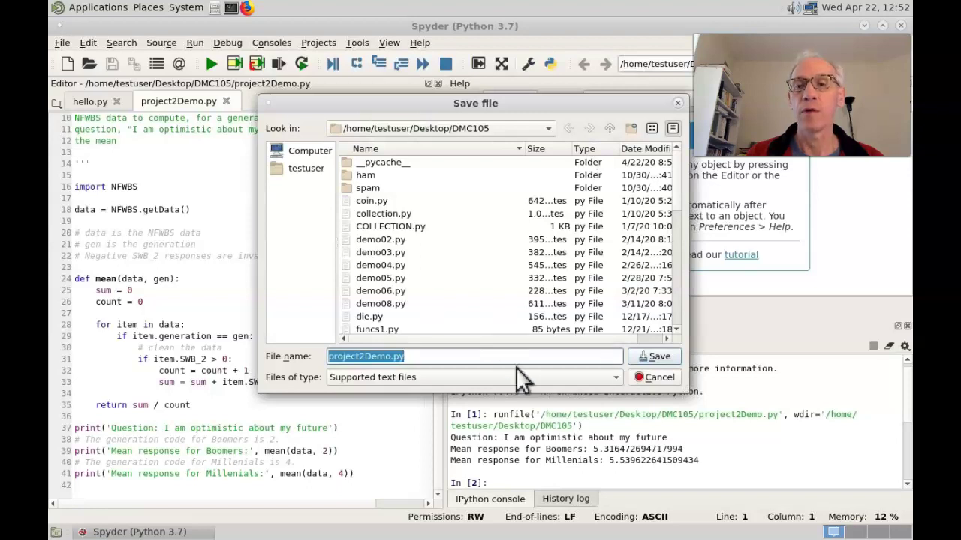
pyautogui.click(659, 376)
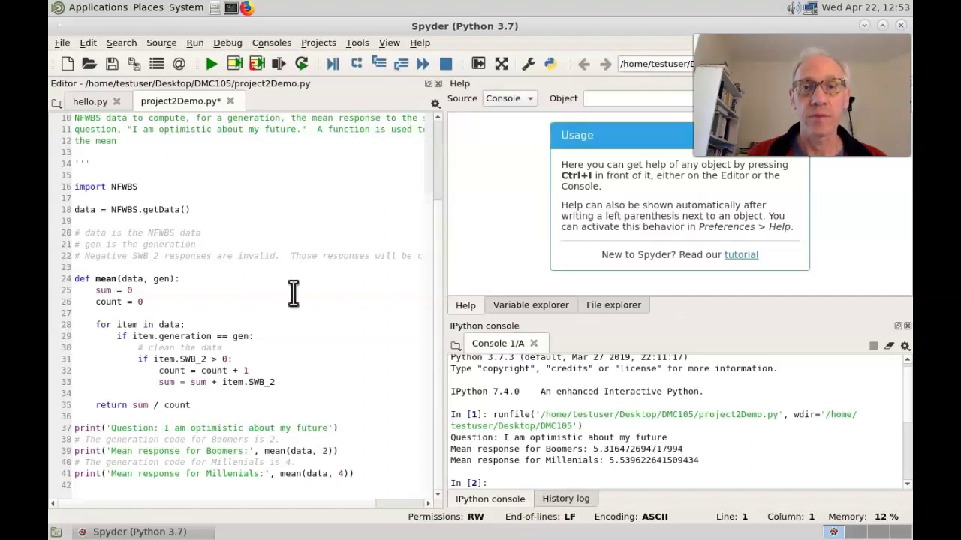
# Switch to the Canvas course page in Firefox and look through the Textbooks and Project 2 modules for project resources.
pyautogui.hotkey('ctrl', 'Up')
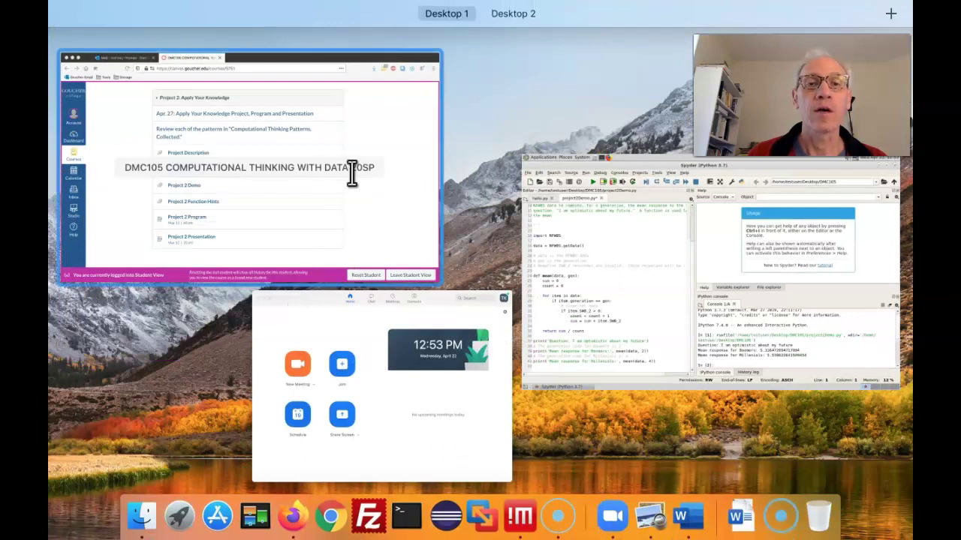
pyautogui.click(381, 188)
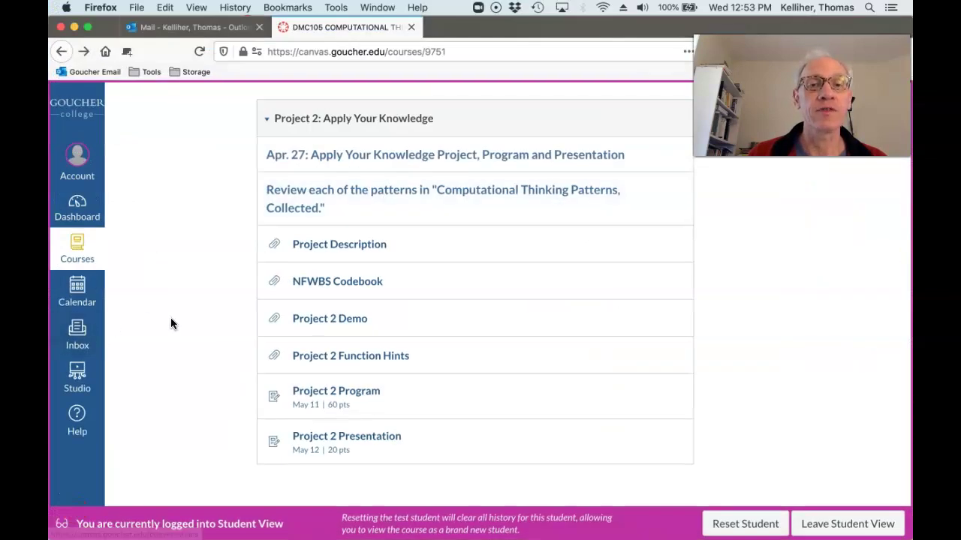
pyautogui.scroll(-1, 171, 324)
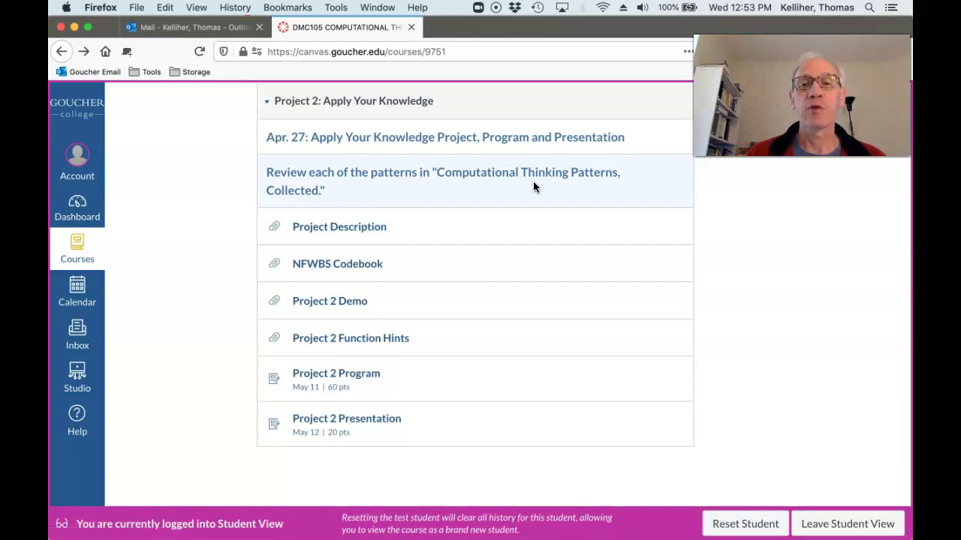
pyautogui.scroll(20, 551, 191)
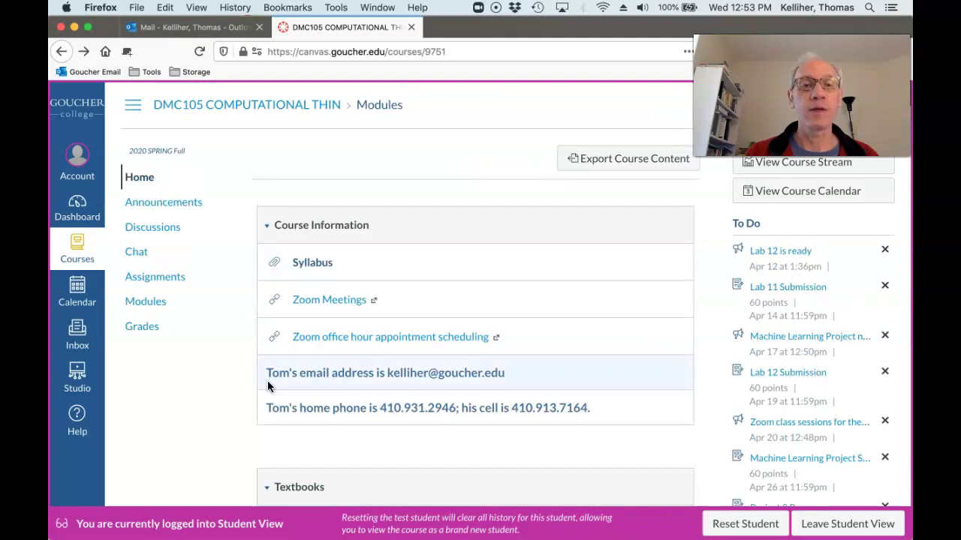
pyautogui.scroll(-5, 214, 386)
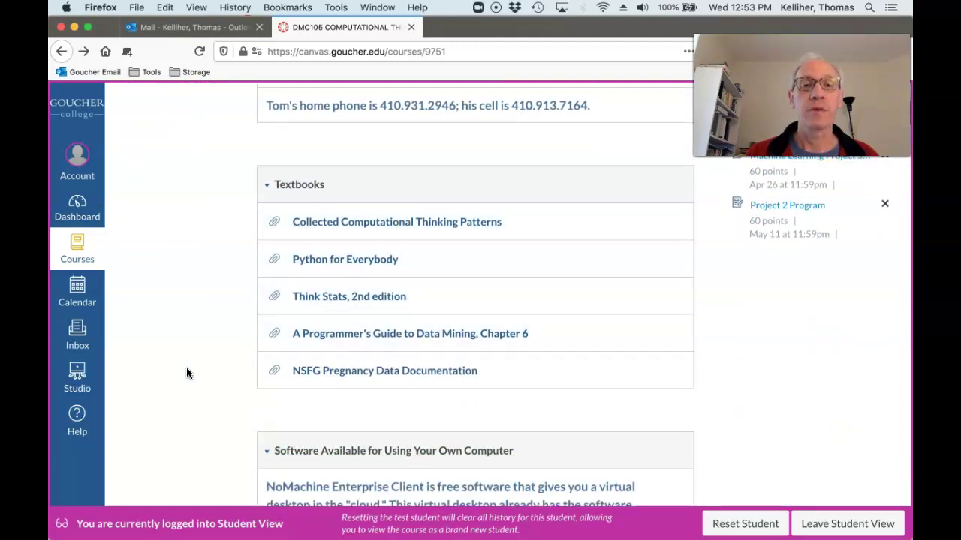
pyautogui.scroll(-20, 200, 375)
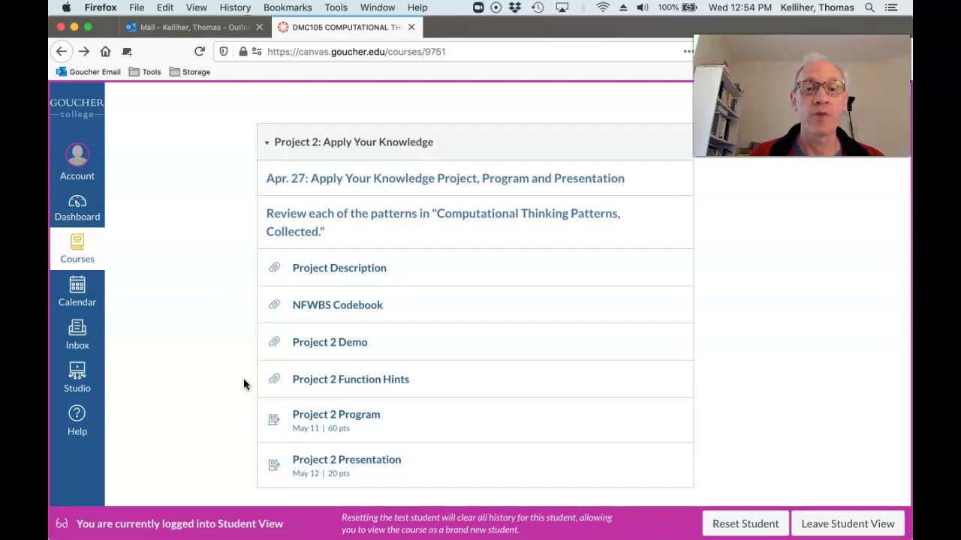
# Switch to project2.pdf in Preview and examine the objectives, requirements and project proposal sections.
pyautogui.hotkey('ctrl', 'Right')
pyautogui.hotkey('ctrl', 'Up')
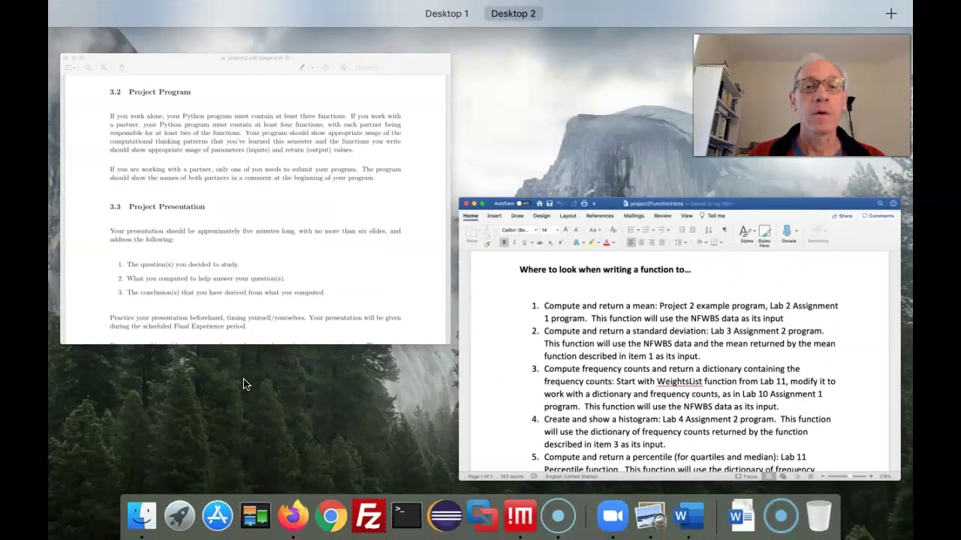
pyautogui.click(255, 331)
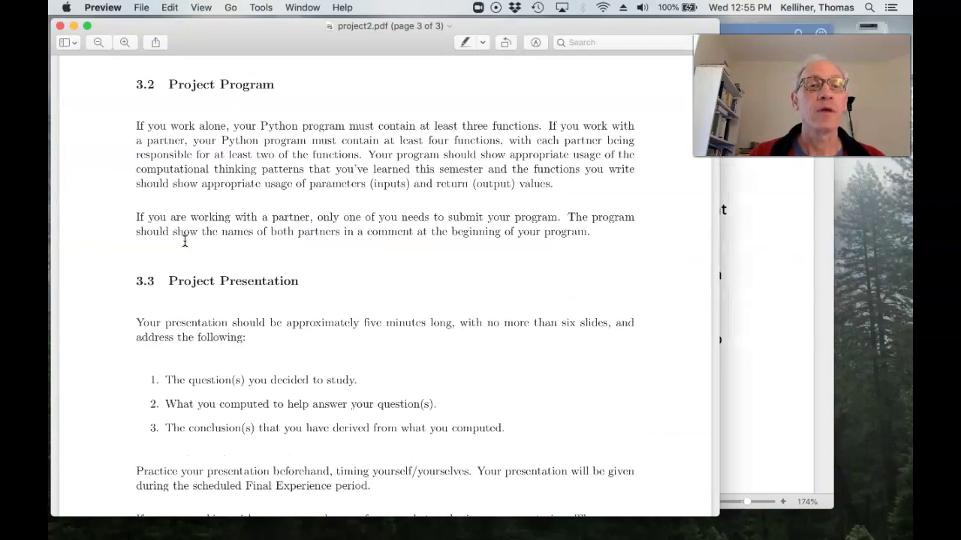
pyautogui.scroll(2, 184, 240)
pyautogui.scroll(20, 184, 240)
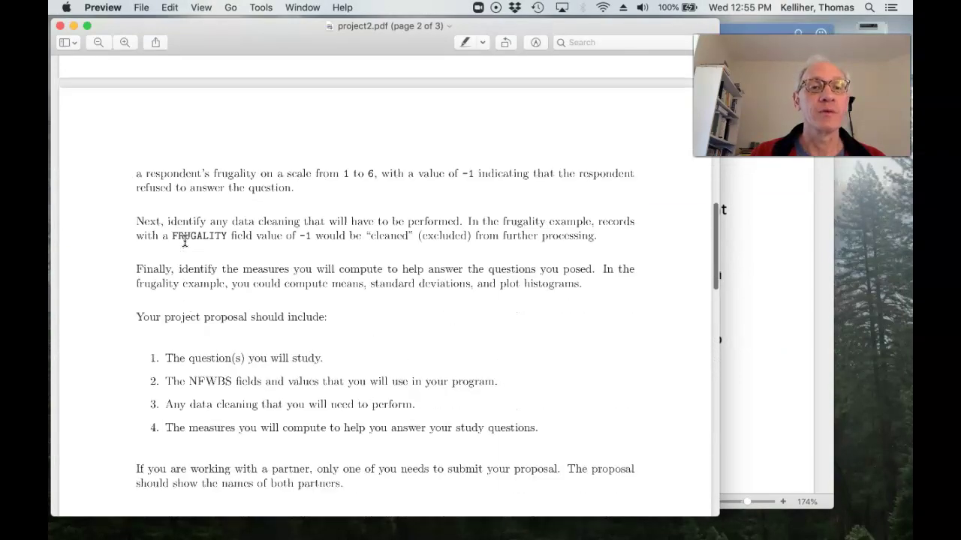
pyautogui.scroll(5, 184, 240)
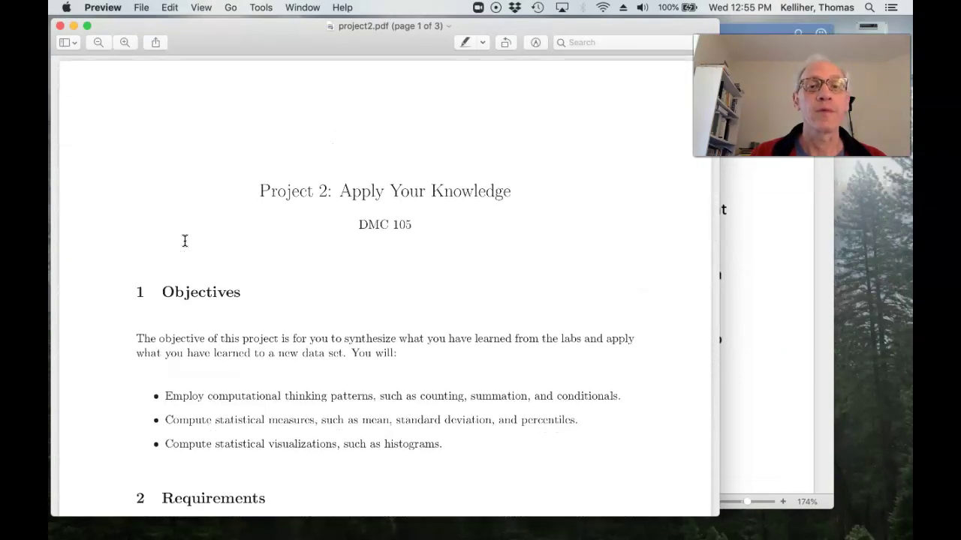
pyautogui.scroll(-10, 184, 240)
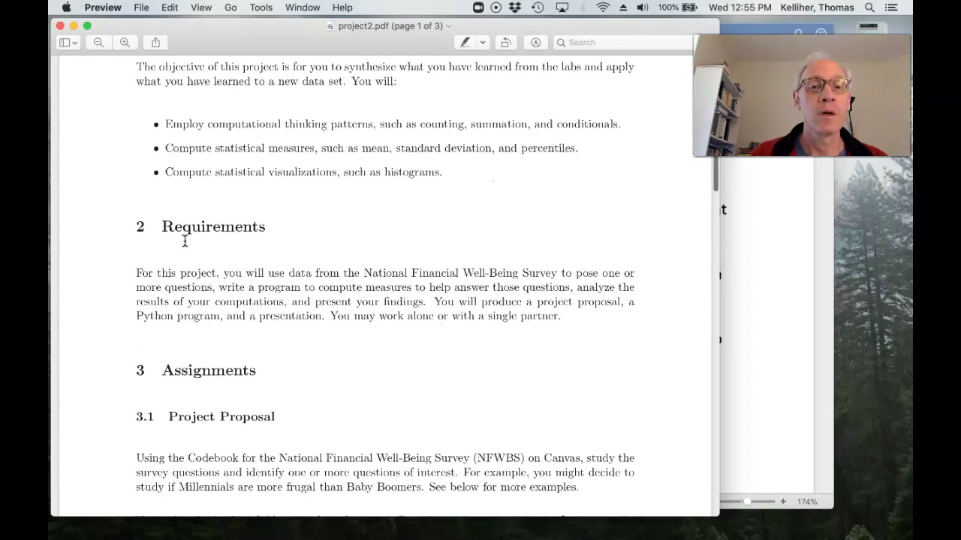
pyautogui.scroll(-3, 186, 240)
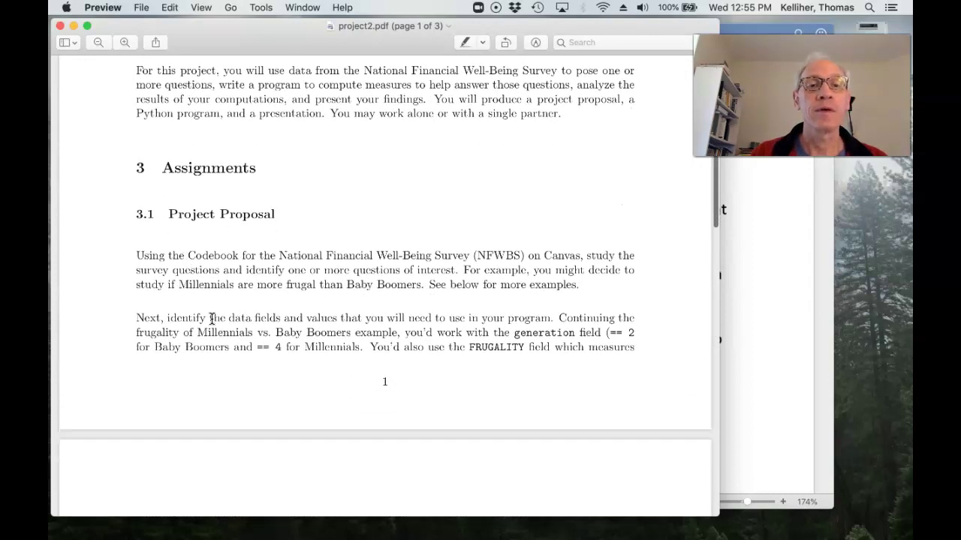
pyautogui.scroll(-5, 211, 318)
pyautogui.scroll(-8, 212, 319)
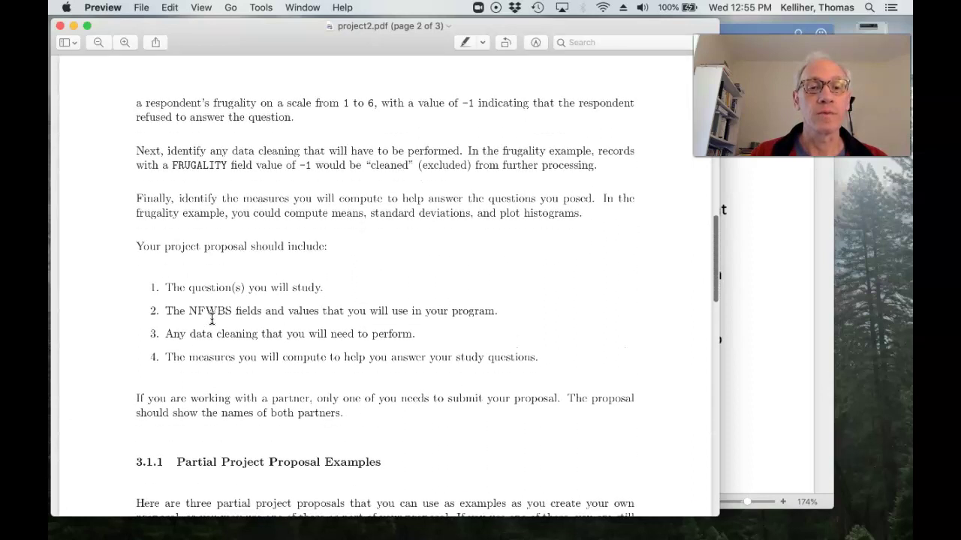
pyautogui.scroll(1, 212, 319)
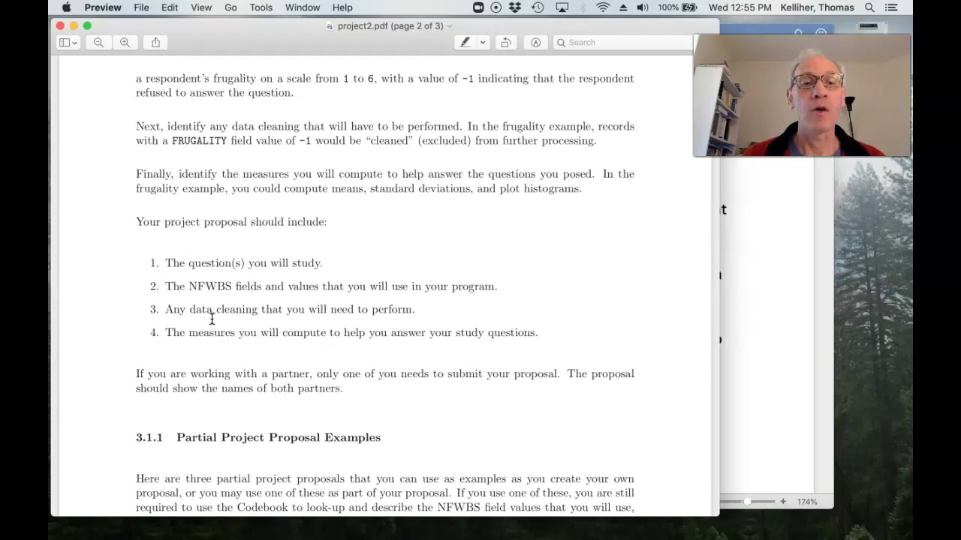
# Read the rest of project2.pdf, covering the proposal contents, Project Program and Project Presentation sections.
pyautogui.scroll(-1, 212, 318)
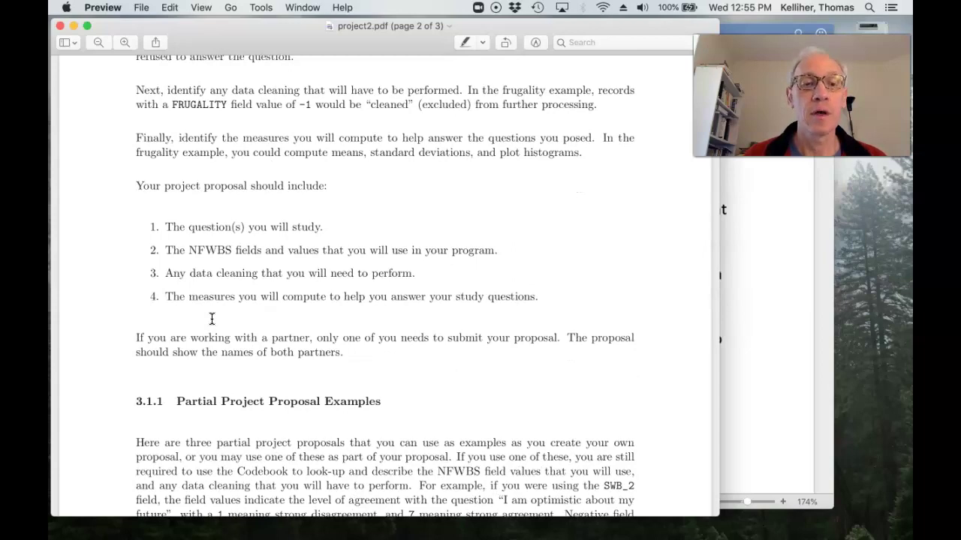
pyautogui.scroll(-20, 212, 319)
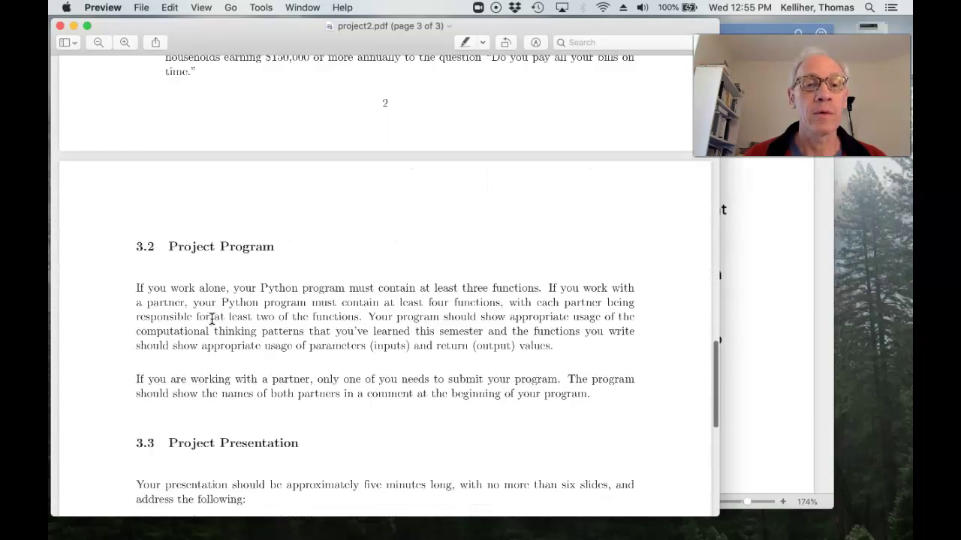
pyautogui.scroll(-5, 212, 319)
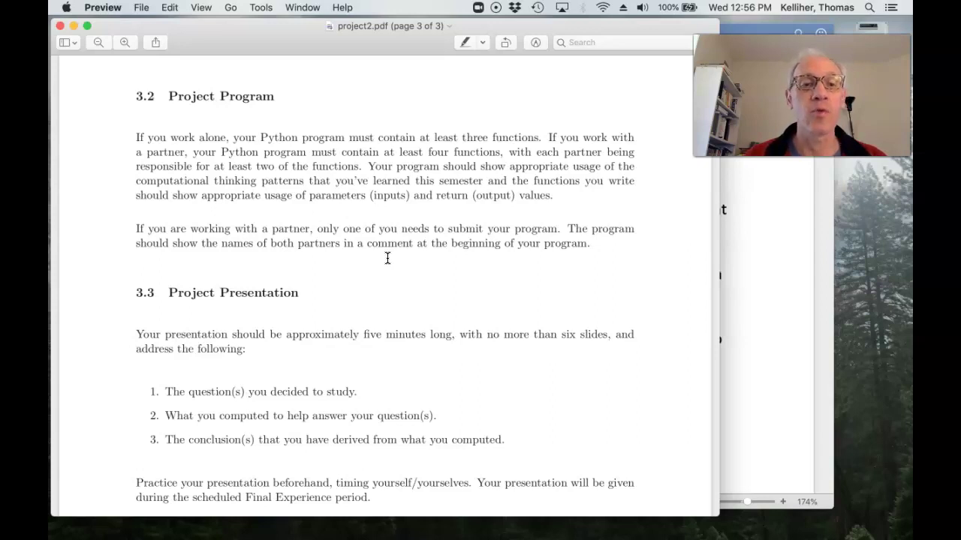
pyautogui.scroll(-5, 387, 259)
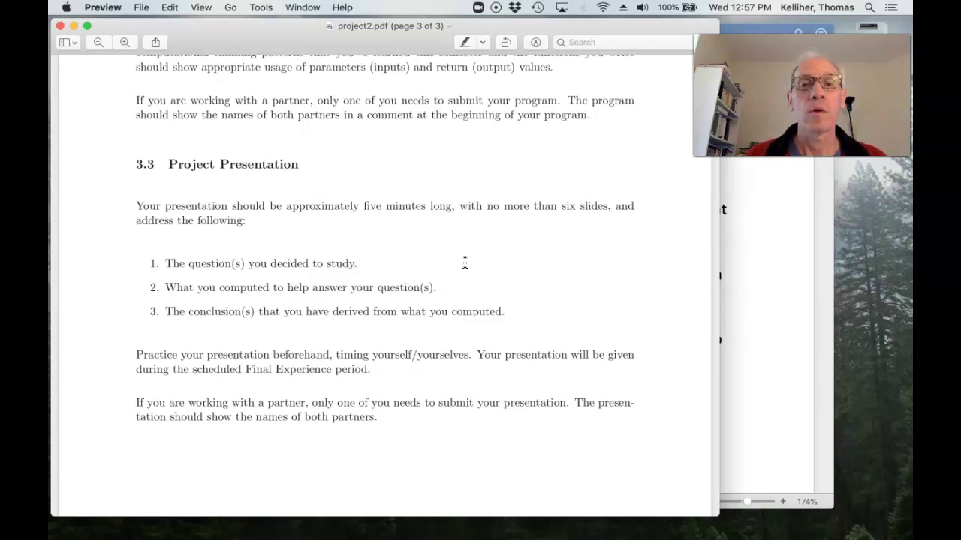
# Check the Project 2 module in Canvas and switch to project2FunctionHints in Word to read the first function hints.
pyautogui.hotkey('ctrl', 'Left')
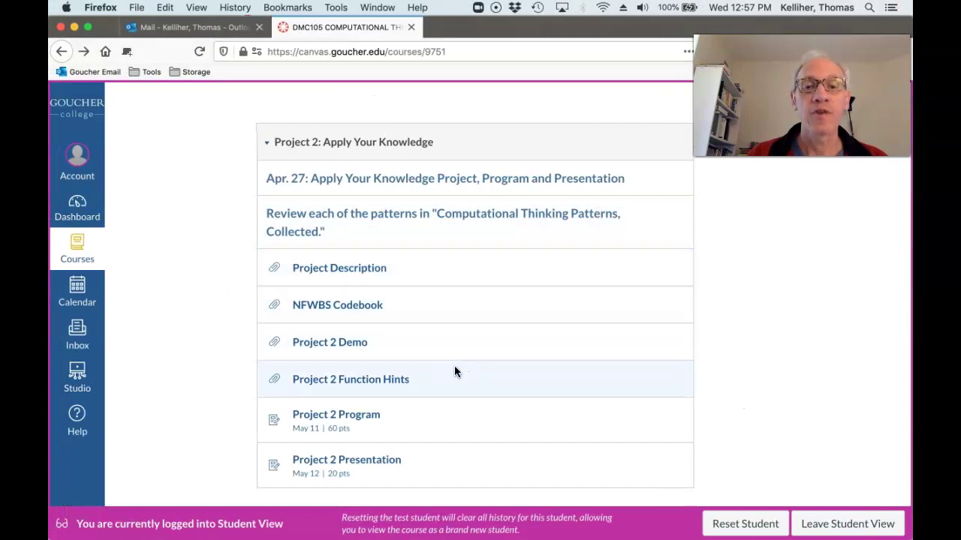
pyautogui.hotkey('ctrl', 'Right')
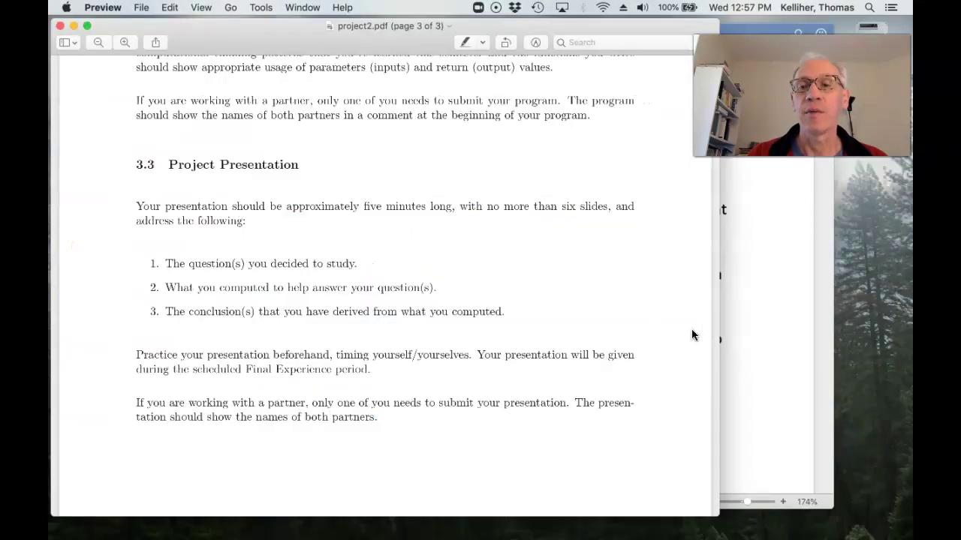
pyautogui.click(806, 332)
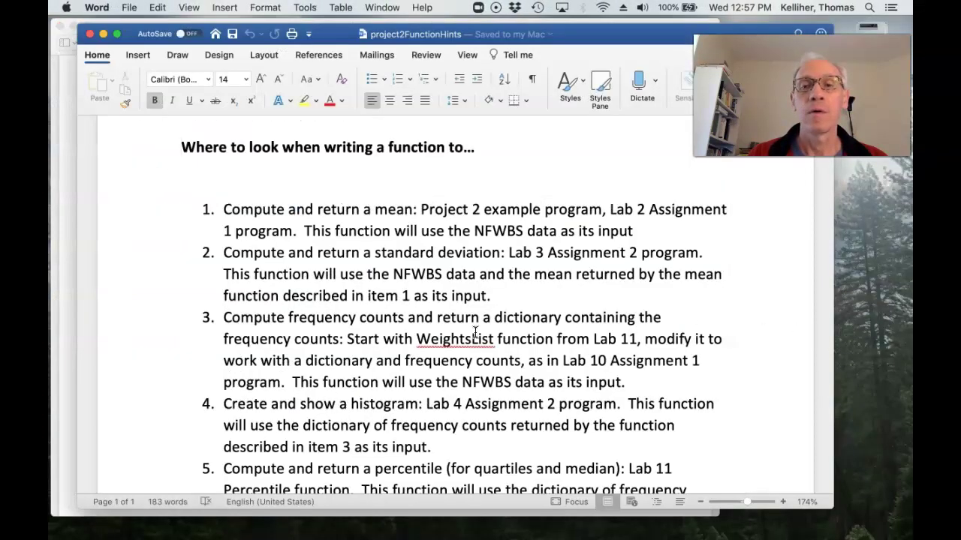
pyautogui.scroll(-2, 475, 331)
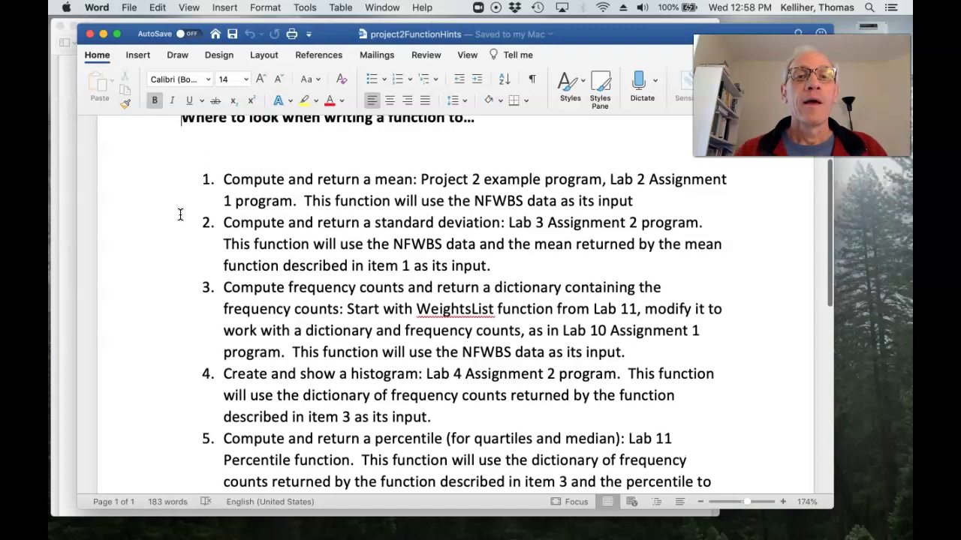
pyautogui.scroll(1, 180, 215)
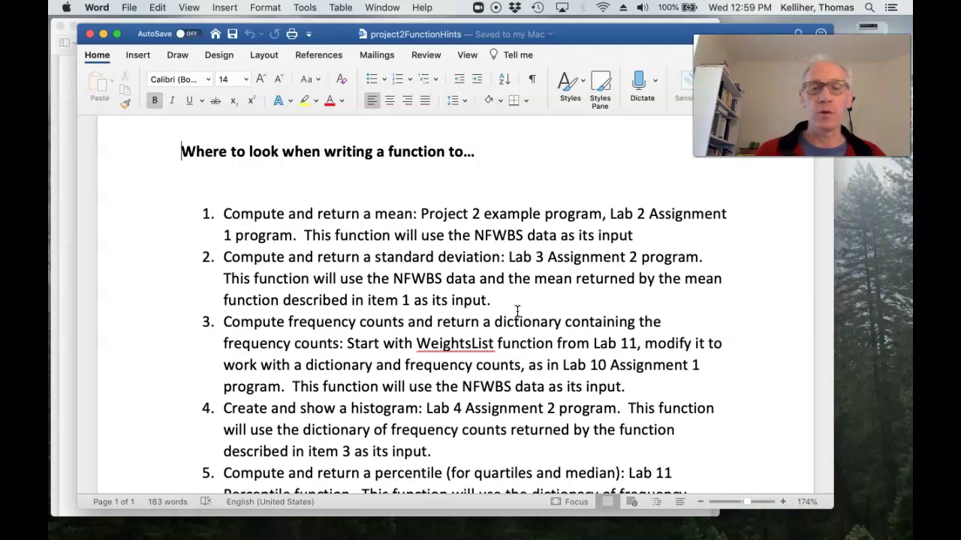
# Switch to Spyder and add the line boomerMean = mean(data, 2) below the last print statement in project2Demo.py.
pyautogui.press('super+Tab')
pyautogui.hotkey('ctrl', 'Up')
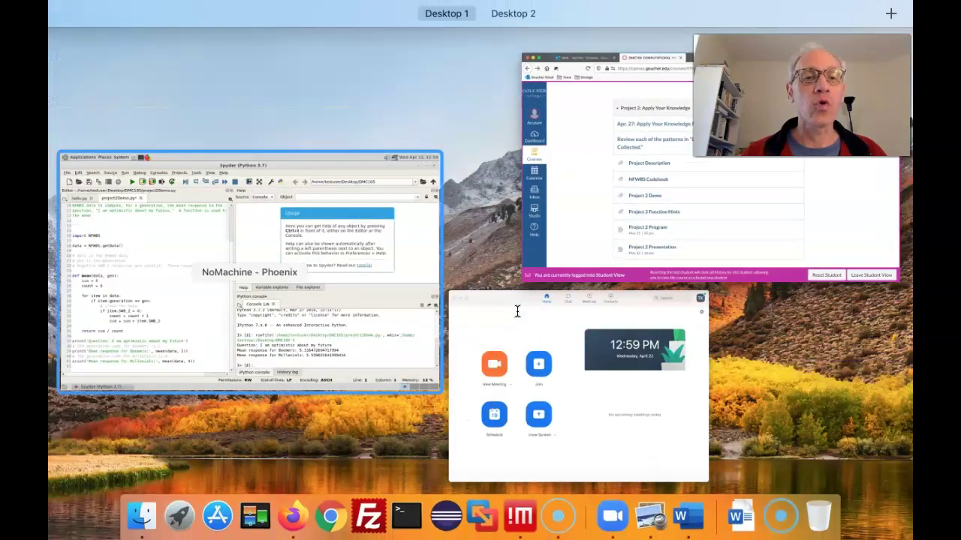
pyautogui.click(276, 154)
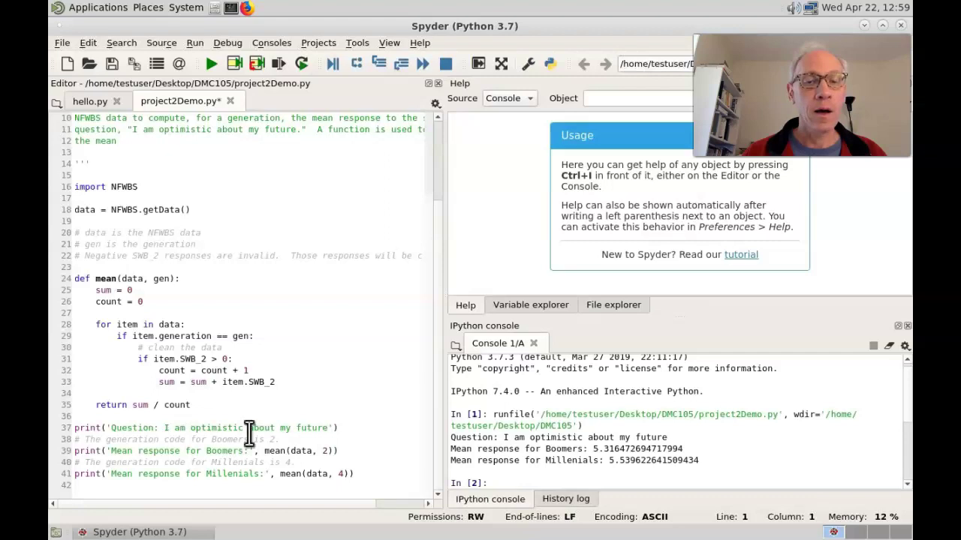
pyautogui.click(367, 473)
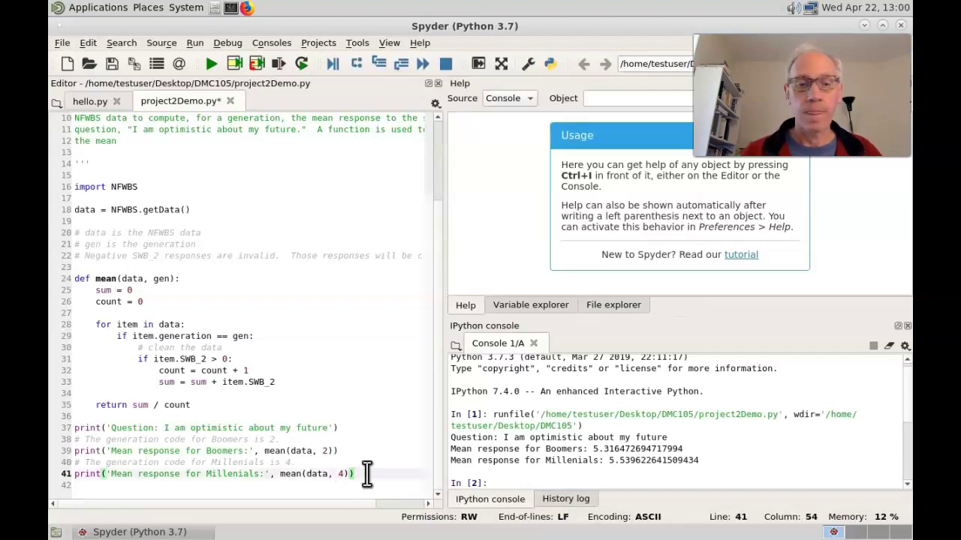
pyautogui.press('Return')
pyautogui.press('Return')
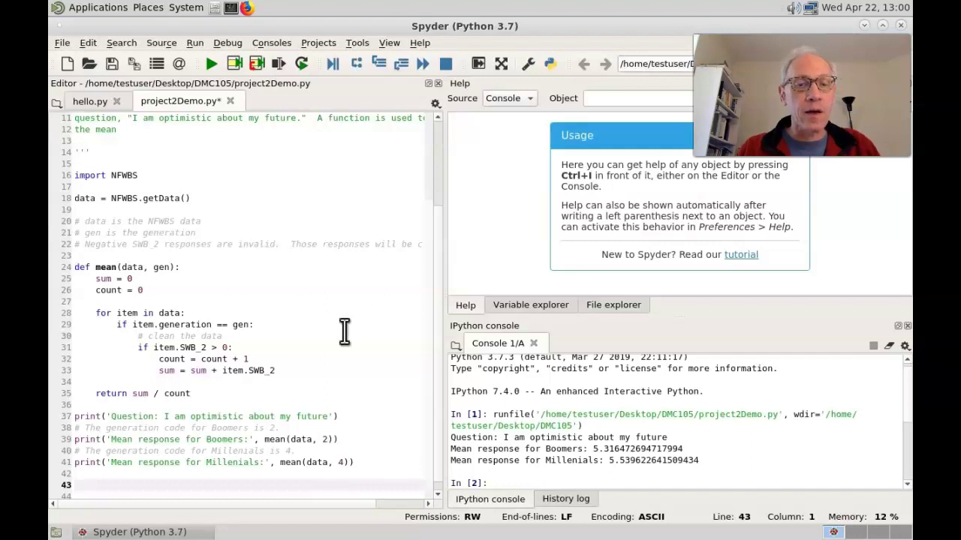
pyautogui.write('boom')
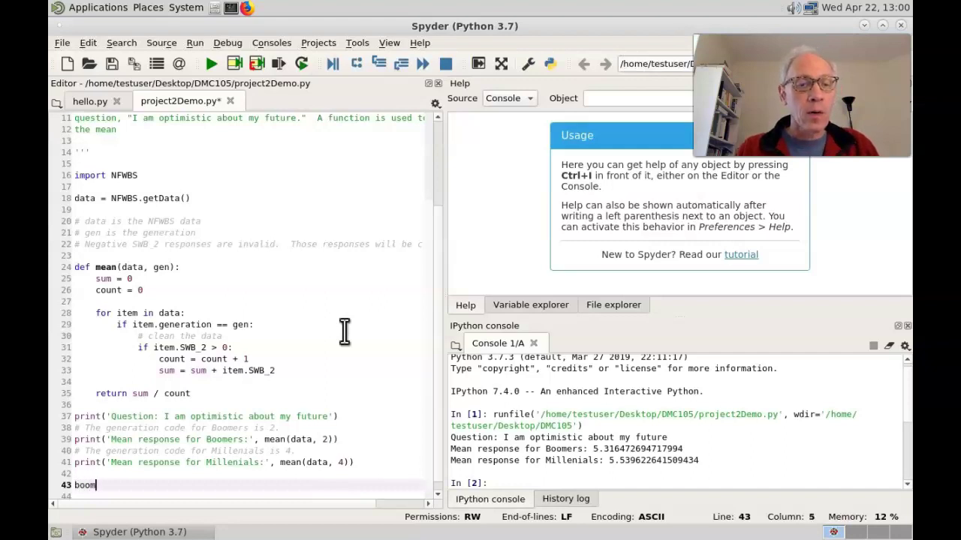
pyautogui.write('erMean =')
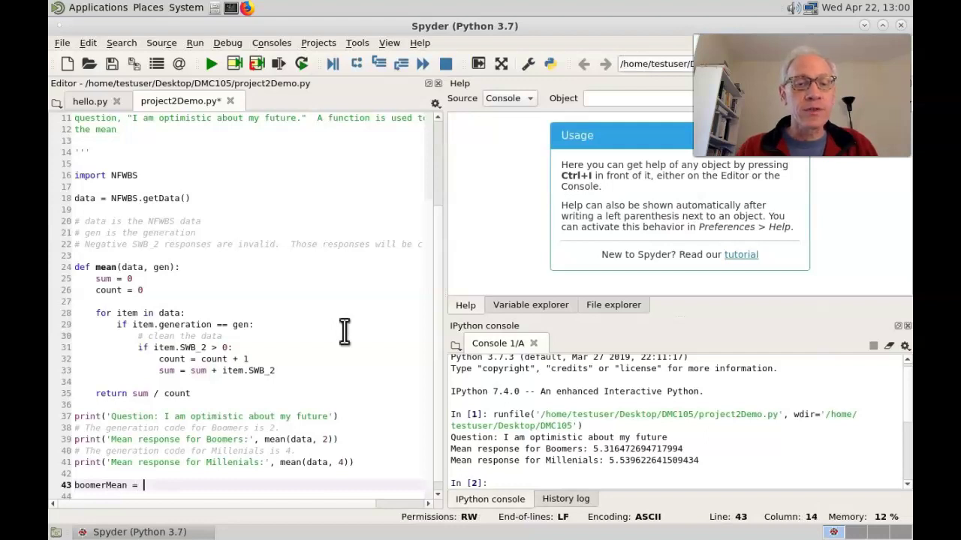
pyautogui.write(' mean')
pyautogui.write('(data')
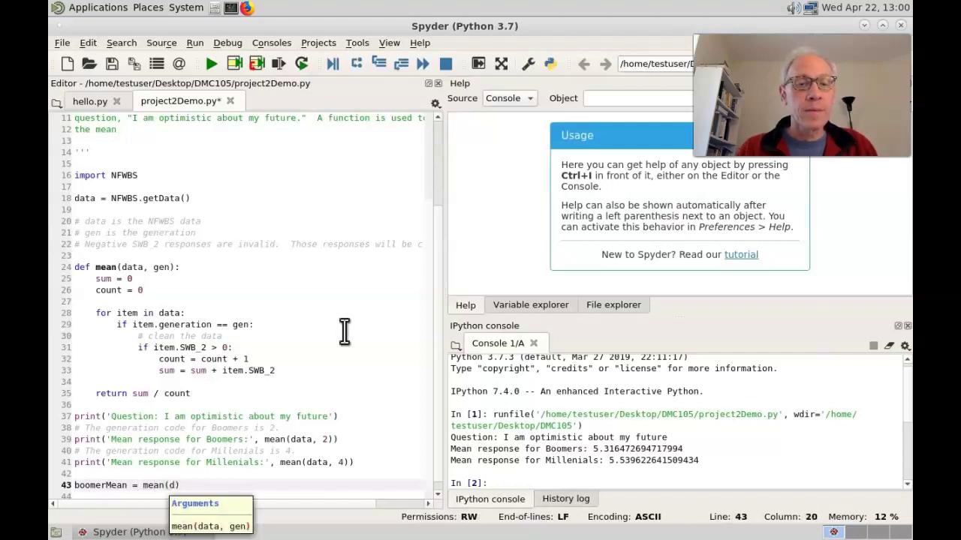
pyautogui.write(', 2')
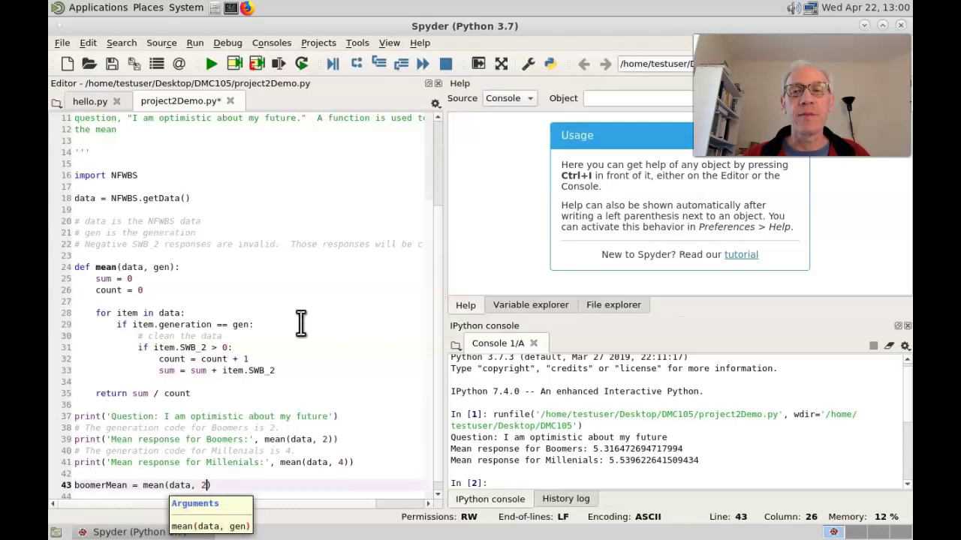
# Return to project2FunctionHints in Word and read the hints on standard deviation, frequency counts, histogram and percentile functions.
pyautogui.hotkey('ctrl', 'Right')
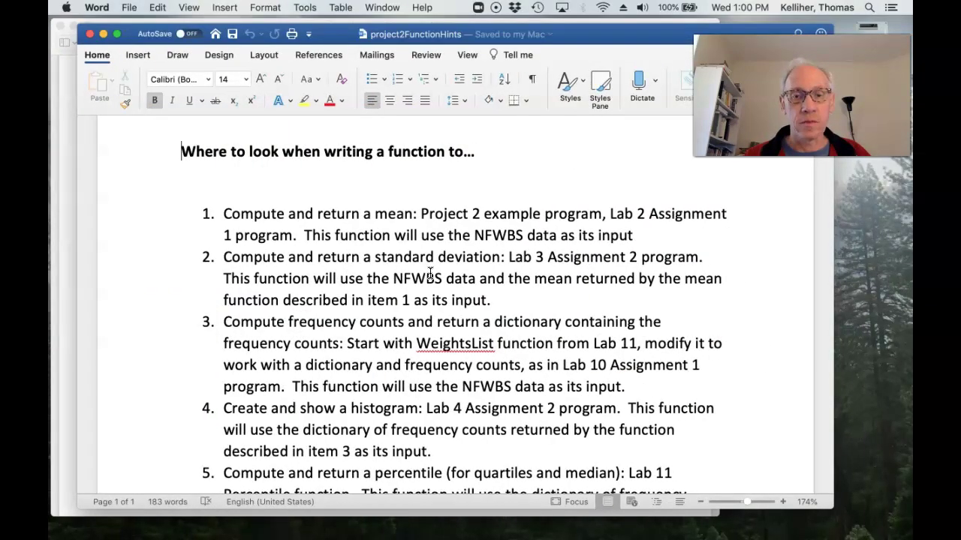
pyautogui.scroll(-2, 145, 405)
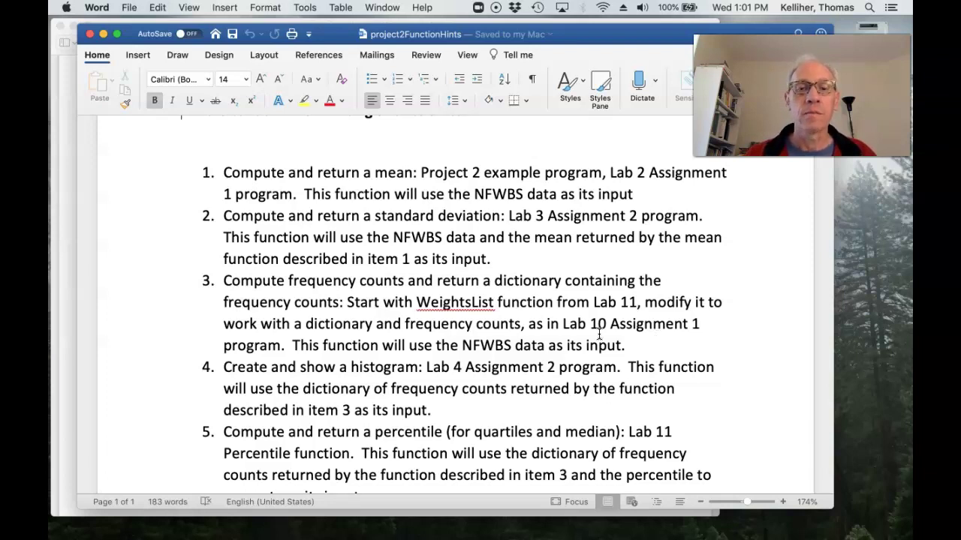
pyautogui.scroll(-2, 439, 402)
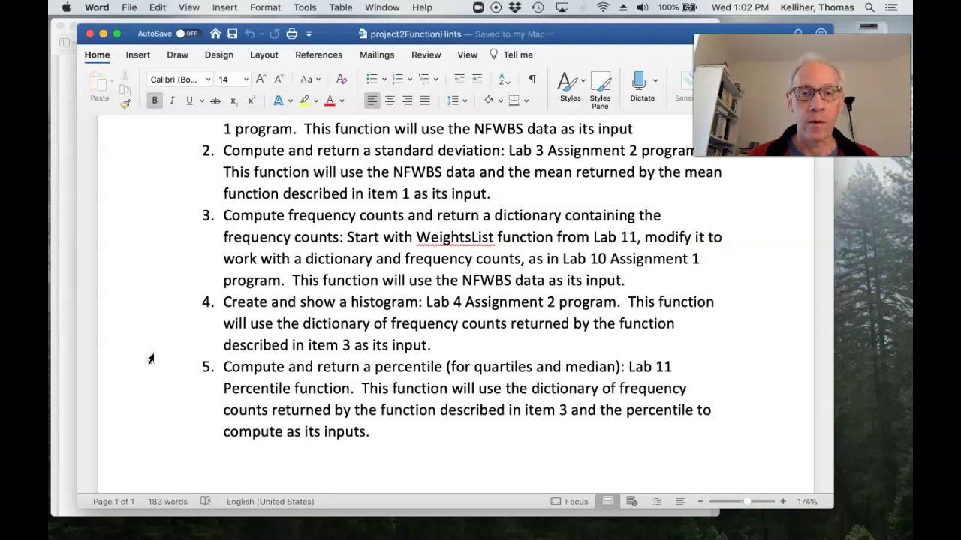
pyautogui.scroll(5, 150, 359)
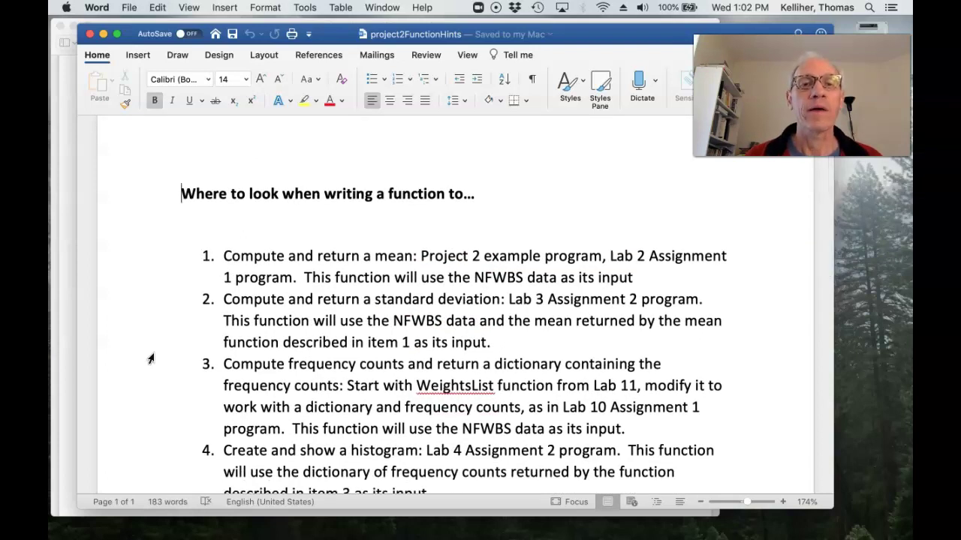
# Switch to project2.pdf in Preview and review the Project Presentation requirements again.
pyautogui.hotkey('ctrl', 'Up')
pyautogui.click(183, 322)
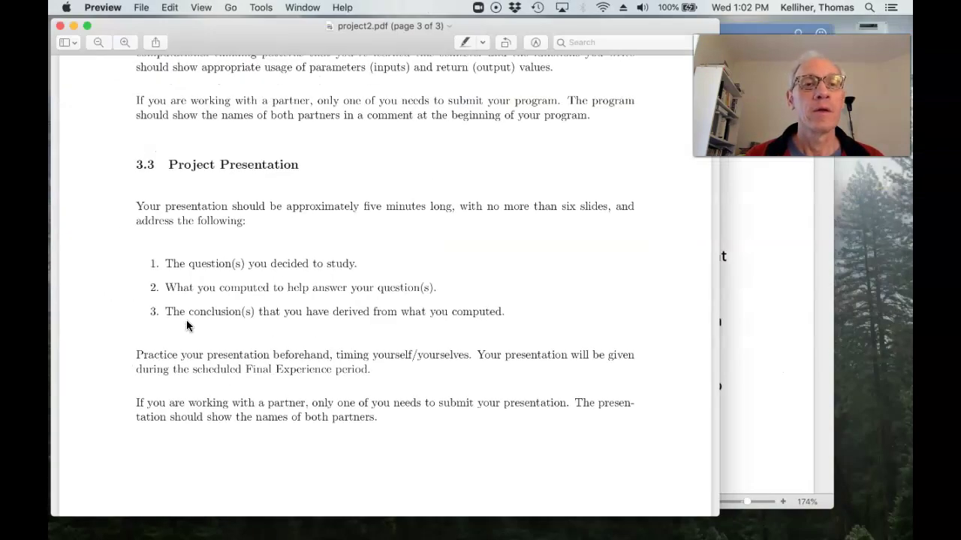
pyautogui.scroll(-2, 181, 317)
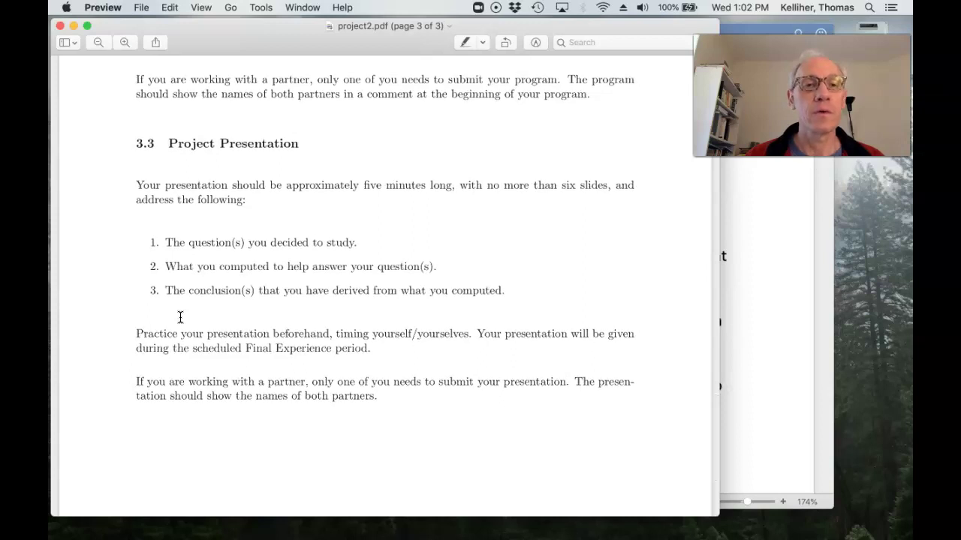
pyautogui.scroll(2, 180, 318)
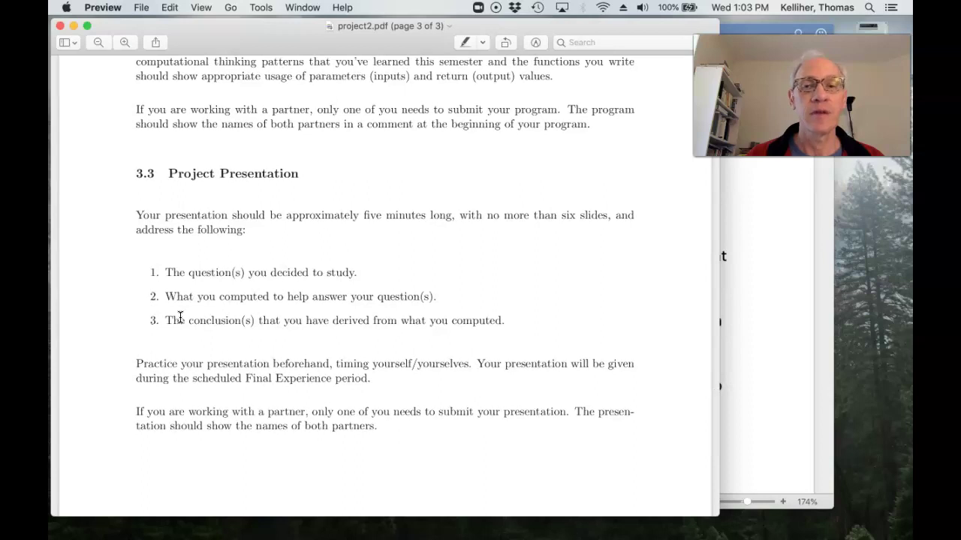
# Glance over the function hints in Word, and switch to the Canvas page in Firefox to view the Project 2 module items.
pyautogui.press('super+Tab')
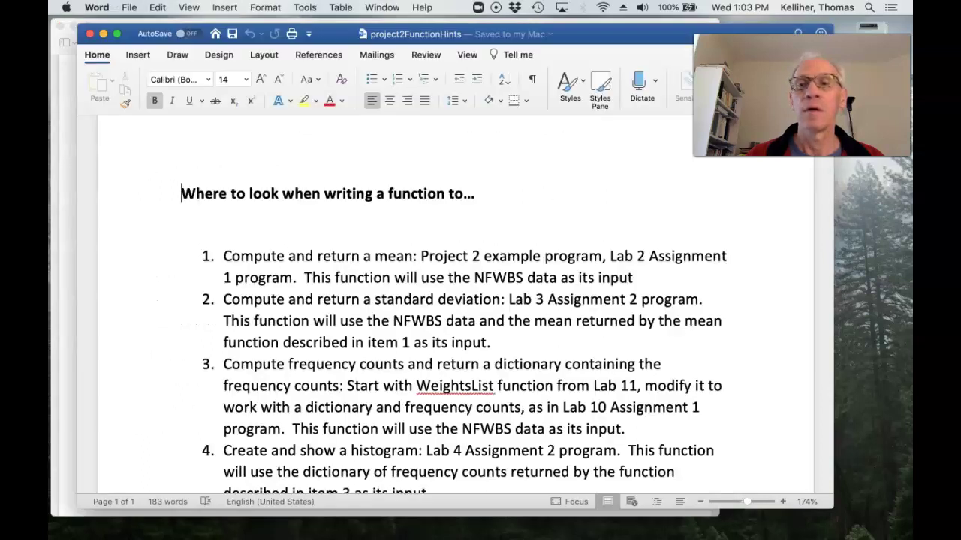
pyautogui.scroll(-2, 389, 274)
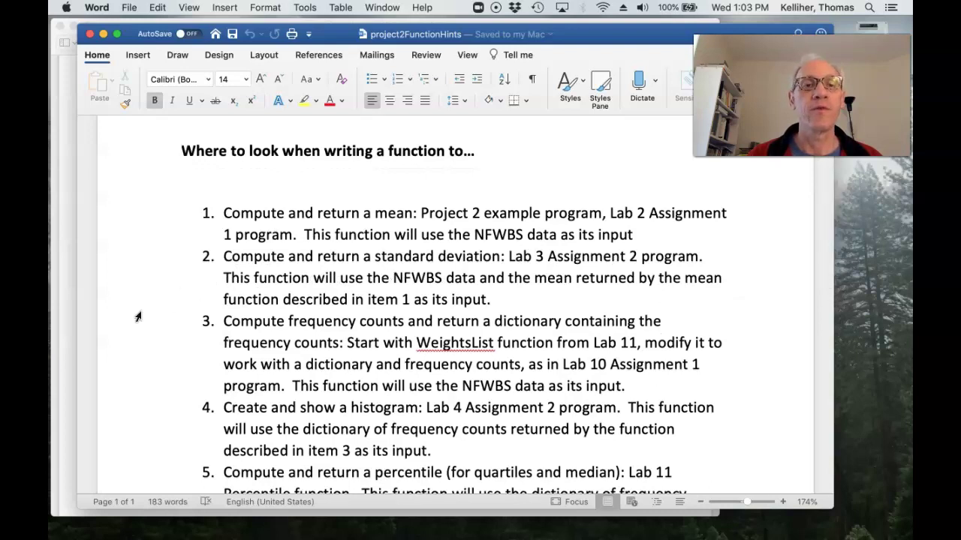
pyautogui.hotkey('ctrl', 'Left')
pyautogui.hotkey('ctrl', 'Up')
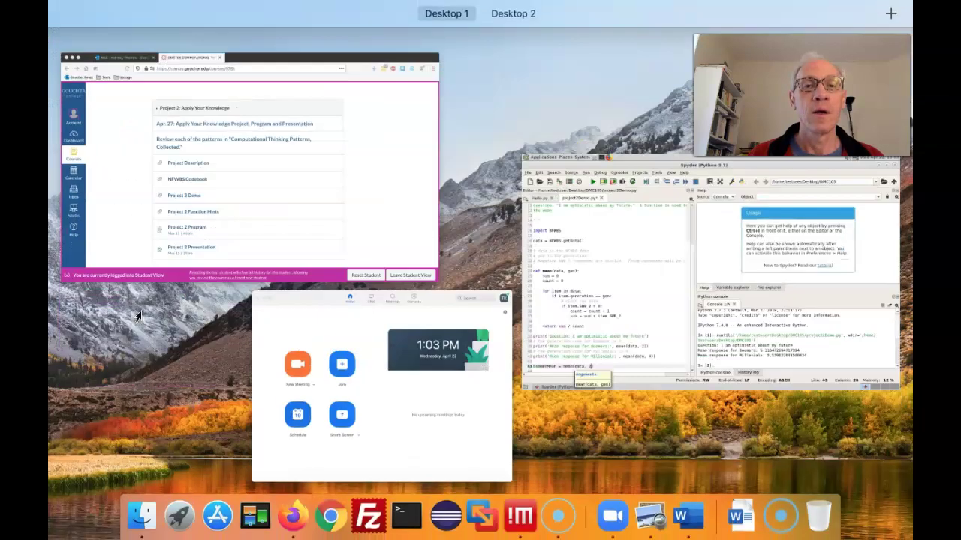
pyautogui.click(368, 230)
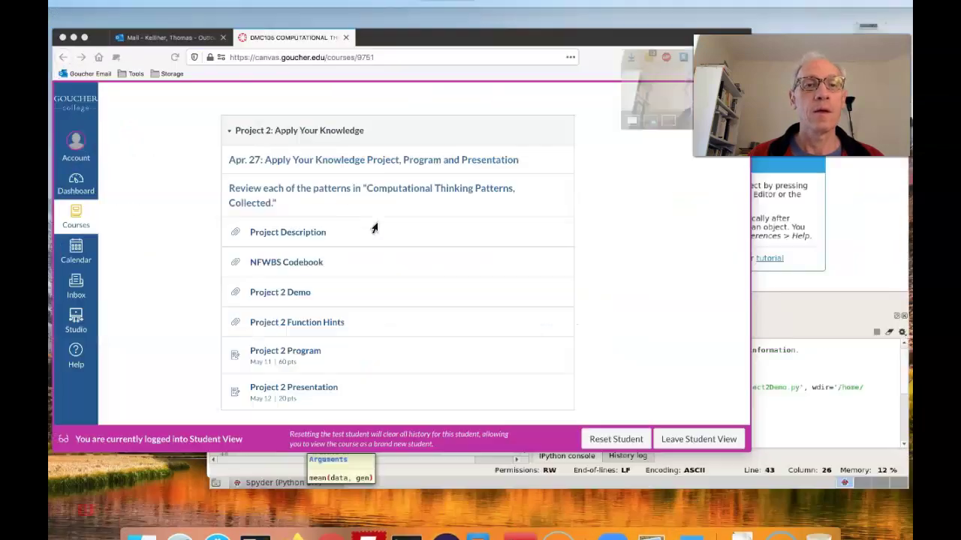
pyautogui.scroll(-1, 213, 321)
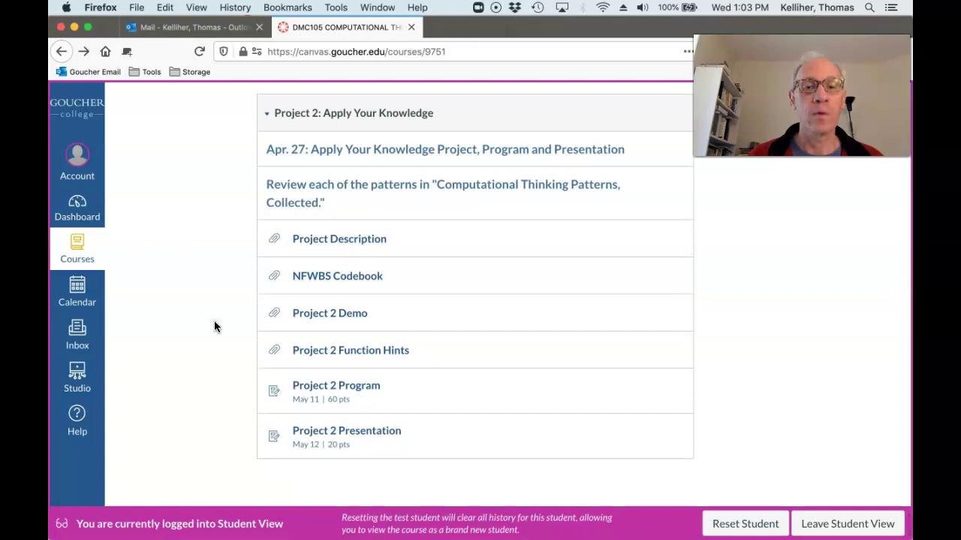